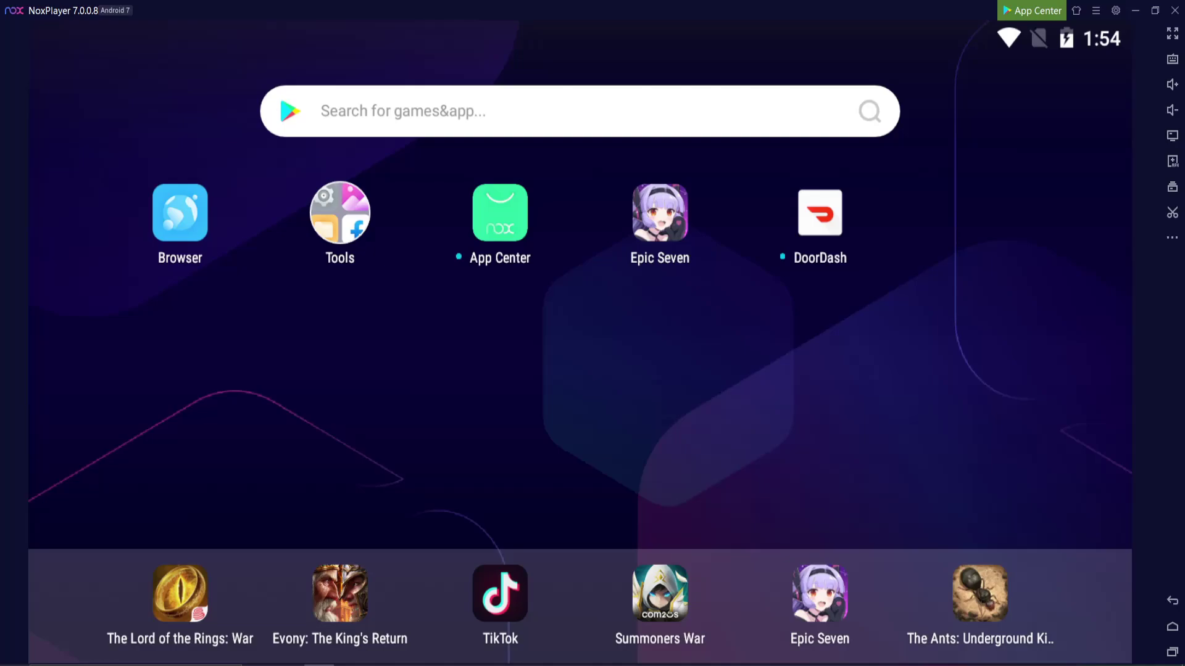
Launch Google Play Store from the emulator's Tools folder
{"action": "left_click", "coordinate": [333, 245]}
{"action": "left_click_drag", "start_coordinate": [452, 337], "coordinate": [406, 325]}
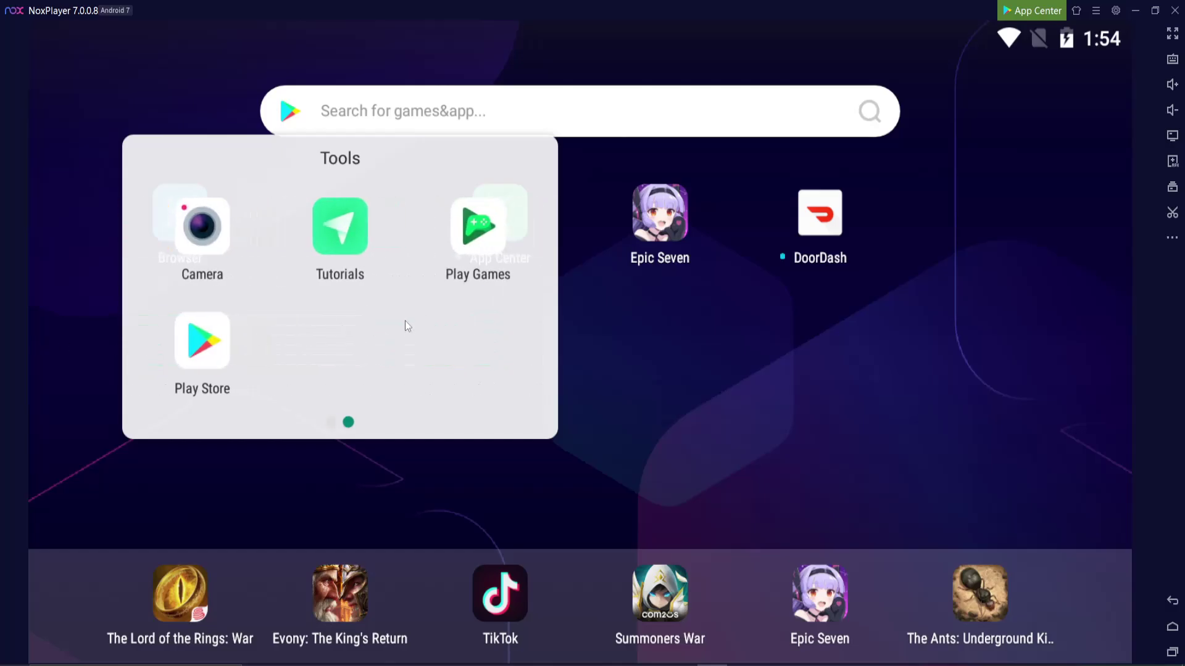
{"action": "left_click", "coordinate": [203, 354]}
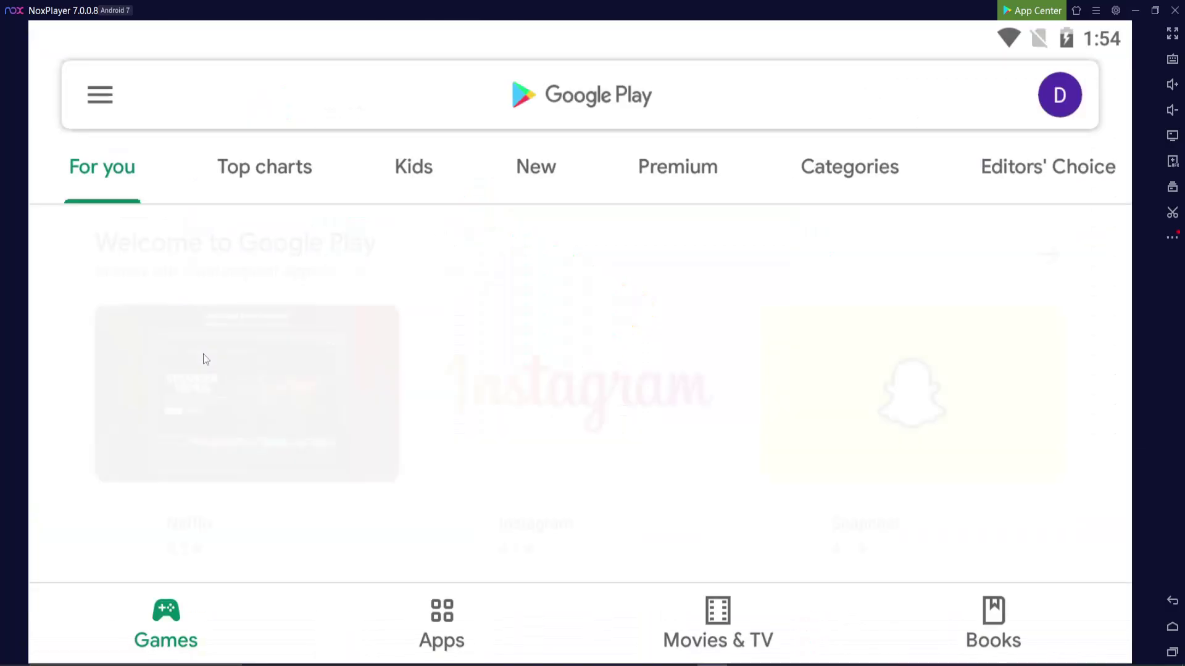
Search 'yandex' and install Yandex Browser with Protect
{"action": "left_click", "coordinate": [199, 101]}
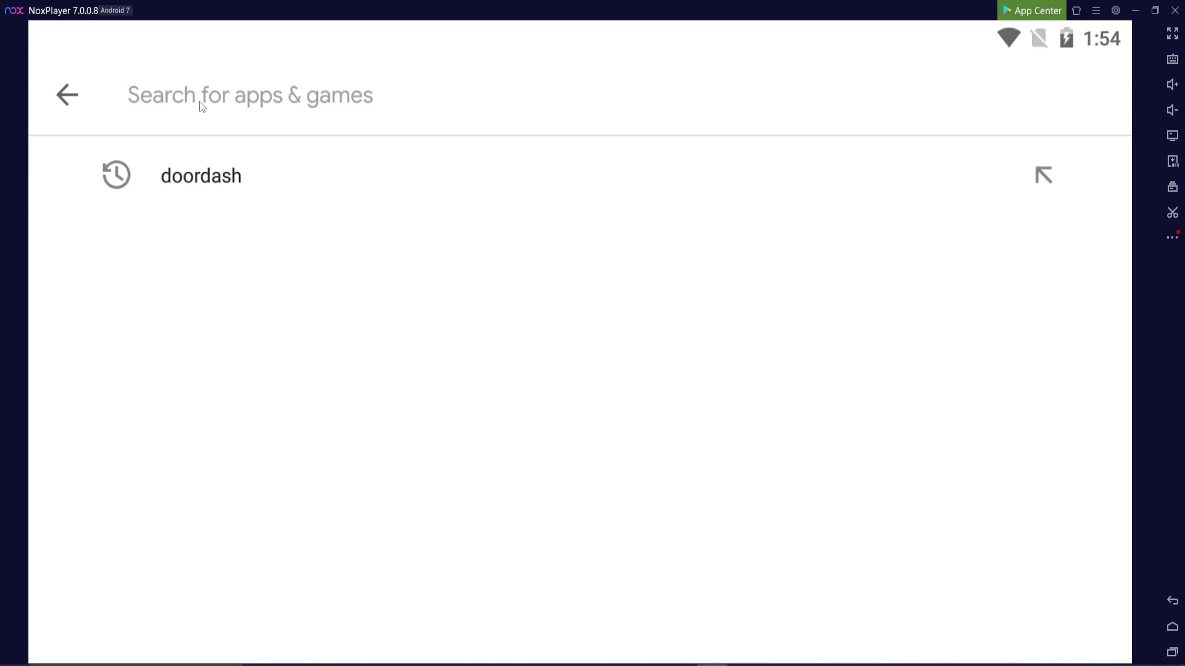
{"action": "type", "text": "yandex"}
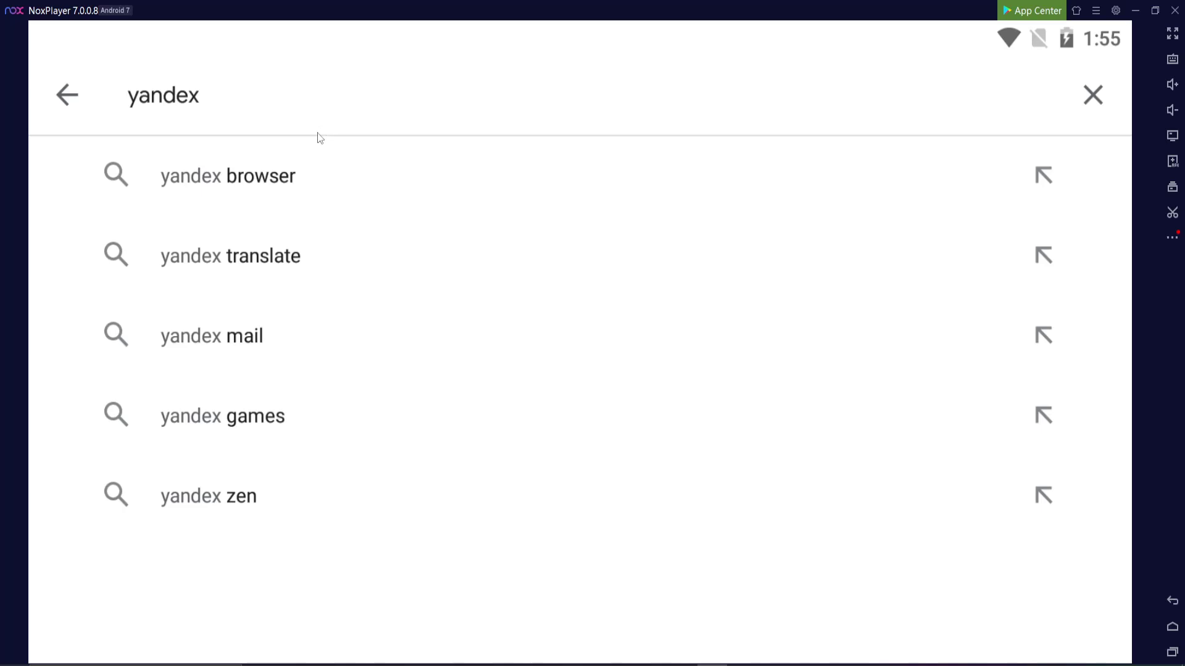
{"action": "left_click", "coordinate": [294, 174]}
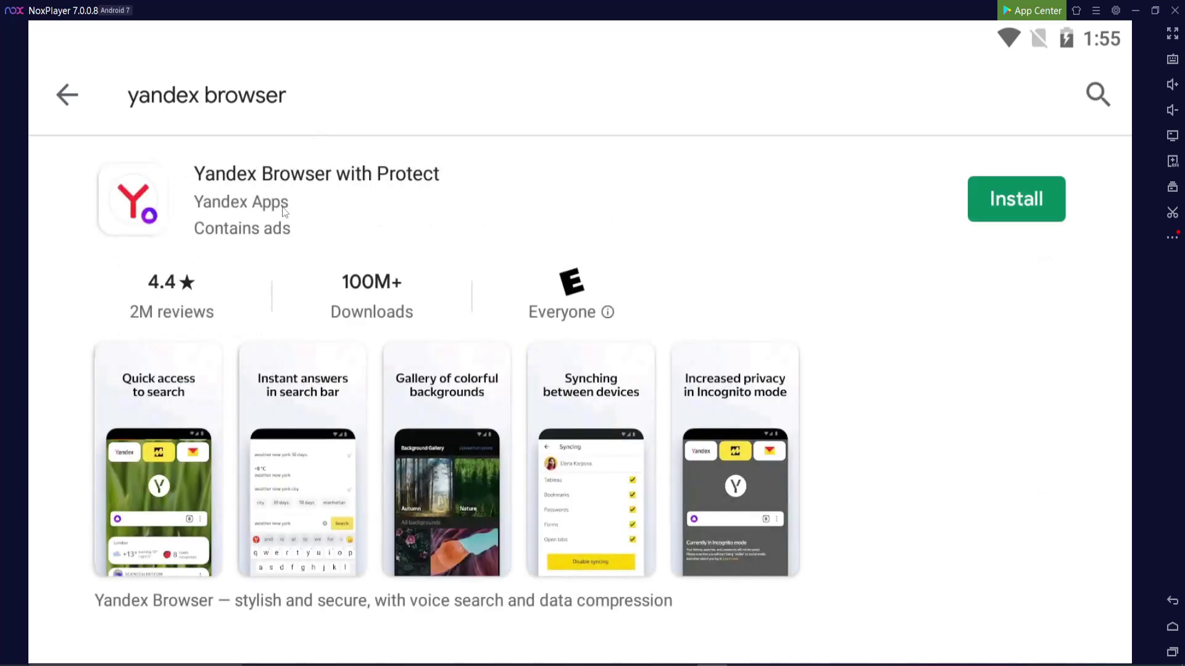
{"action": "left_click", "coordinate": [266, 207]}
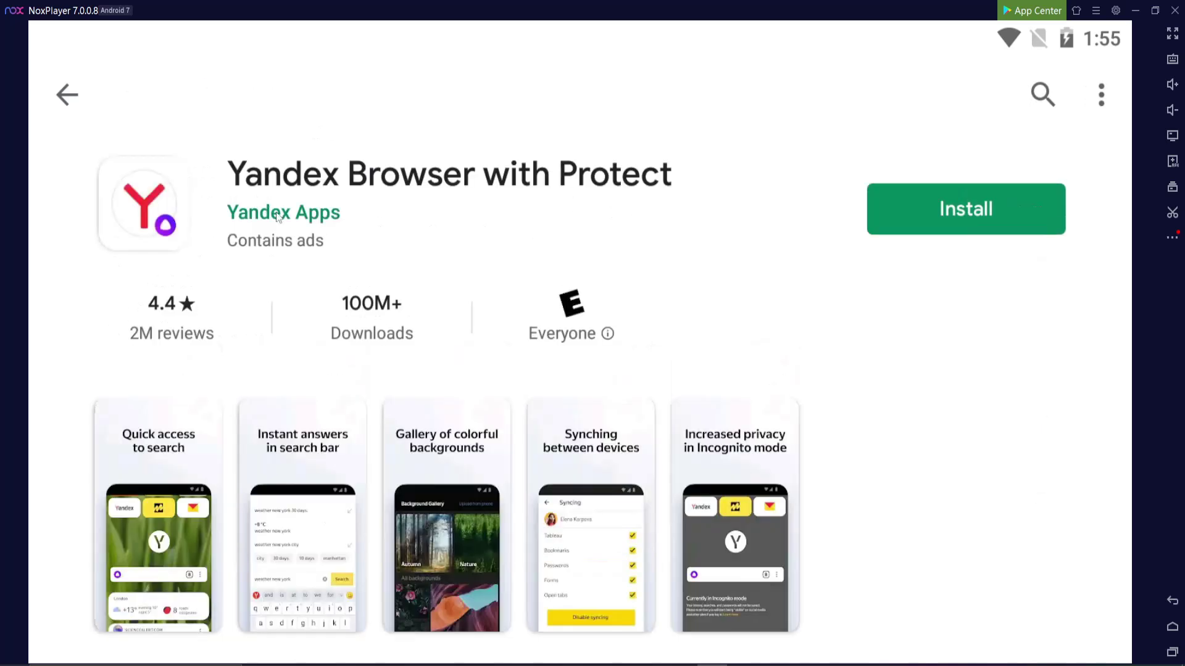
{"action": "left_click", "coordinate": [955, 228]}
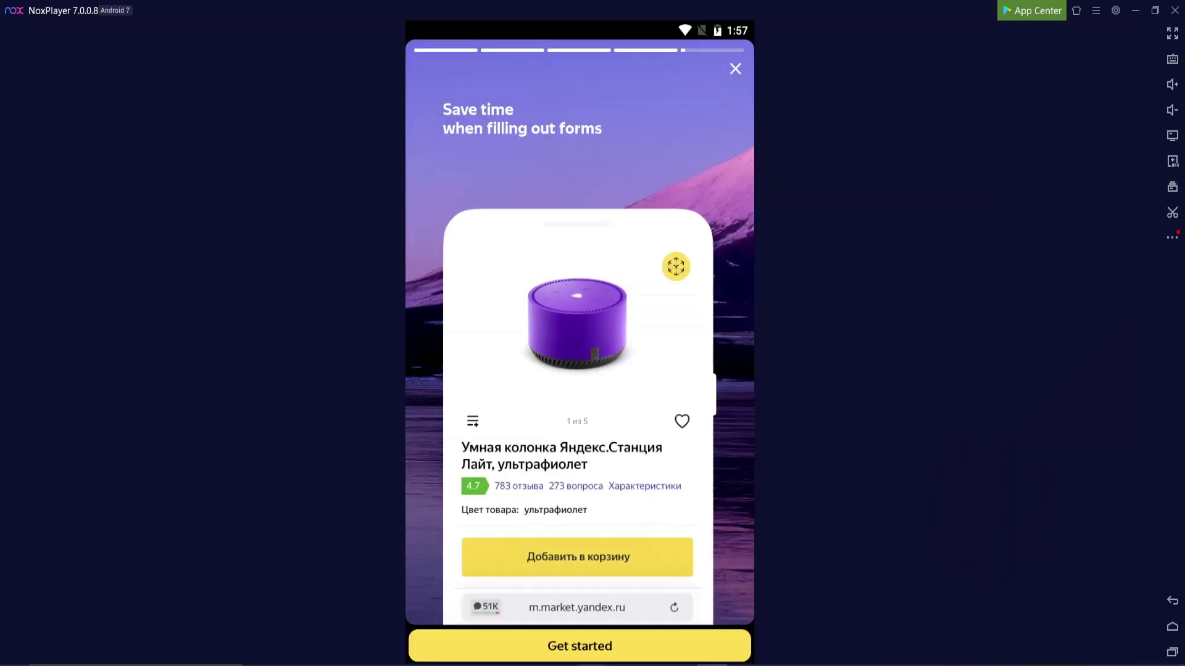
Launch Yandex Browser and dismiss the default-browser prompt and app chooser
{"action": "left_click", "coordinate": [590, 654]}
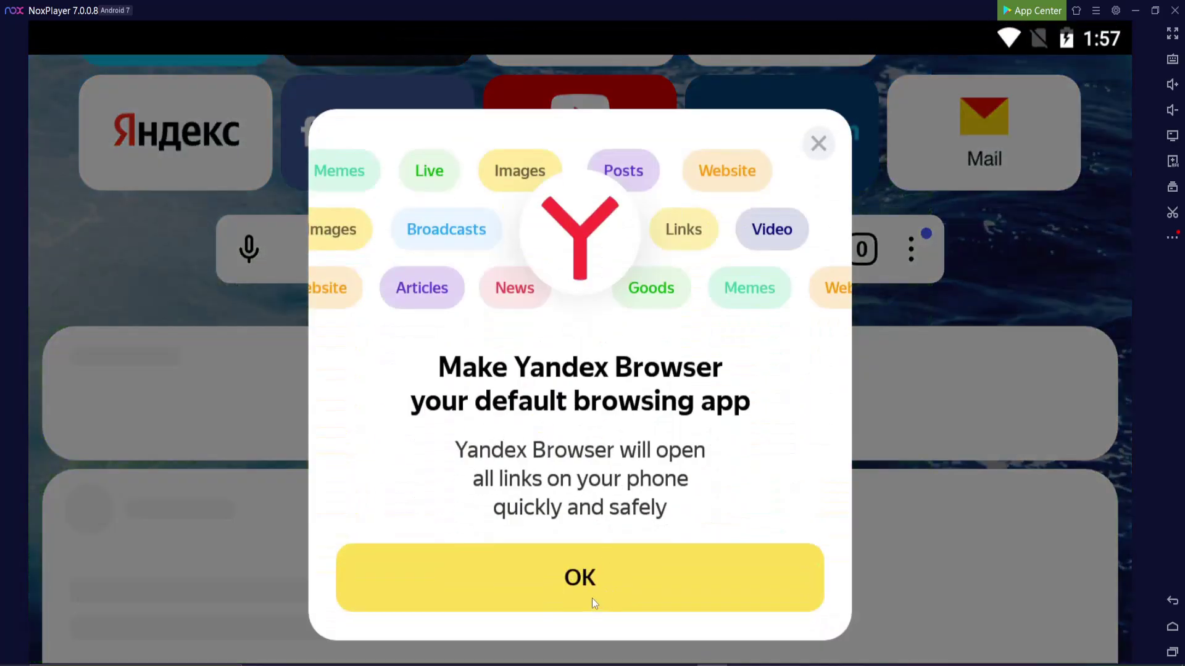
{"action": "left_click", "coordinate": [590, 594]}
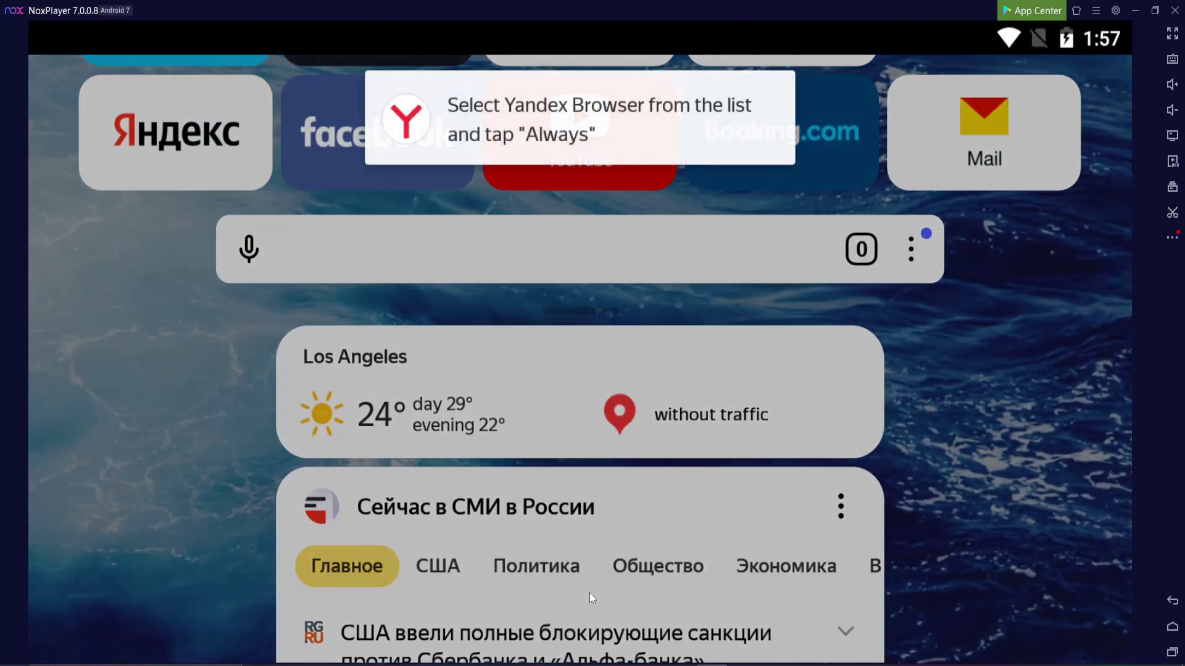
{"action": "left_click", "coordinate": [690, 247]}
{"action": "left_click_drag", "start_coordinate": [574, 160], "coordinate": [586, 461]}
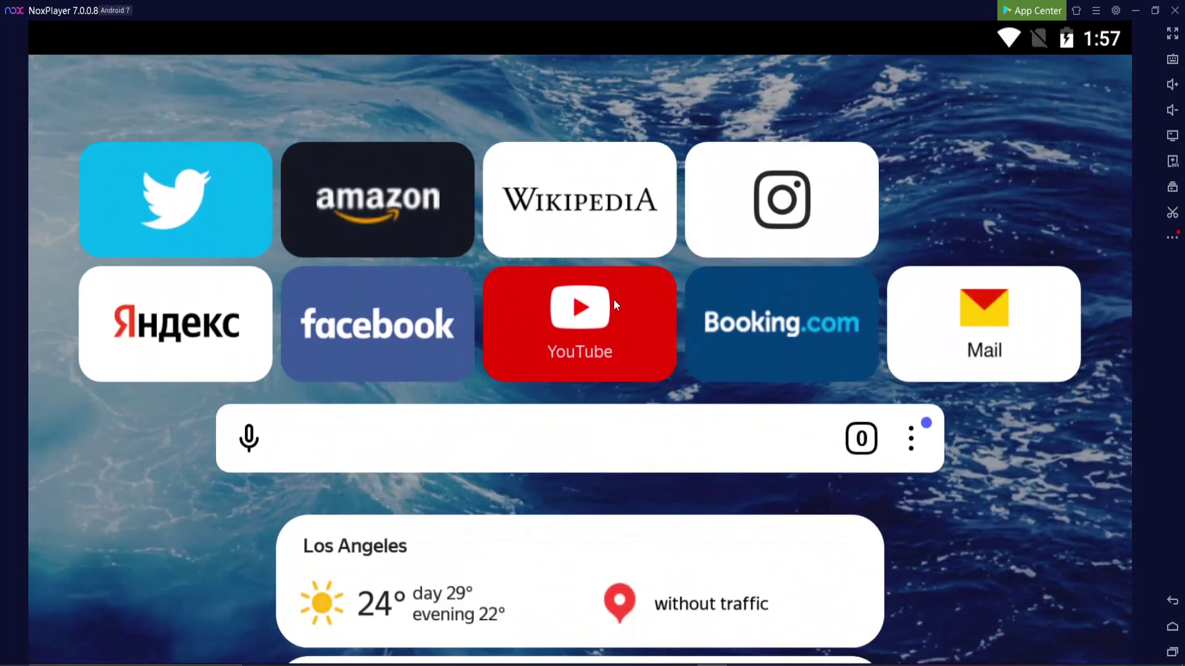
{"action": "left_click_drag", "start_coordinate": [614, 299], "coordinate": [349, 341]}
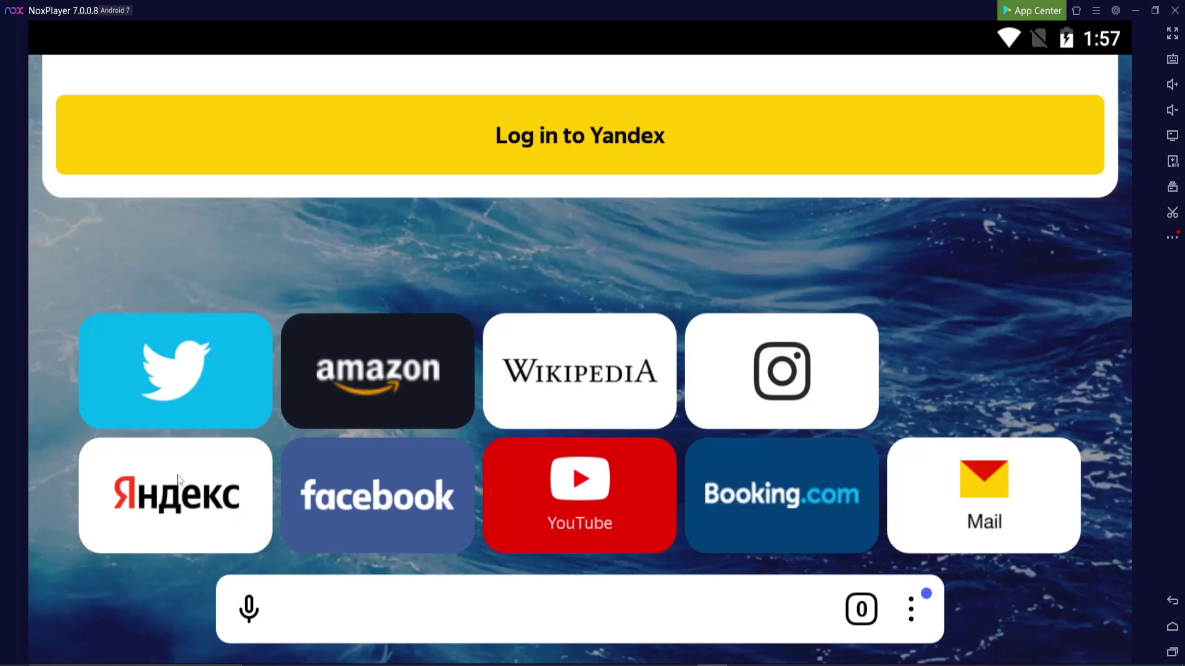
{"action": "left_click_drag", "start_coordinate": [182, 488], "coordinate": [739, 301]}
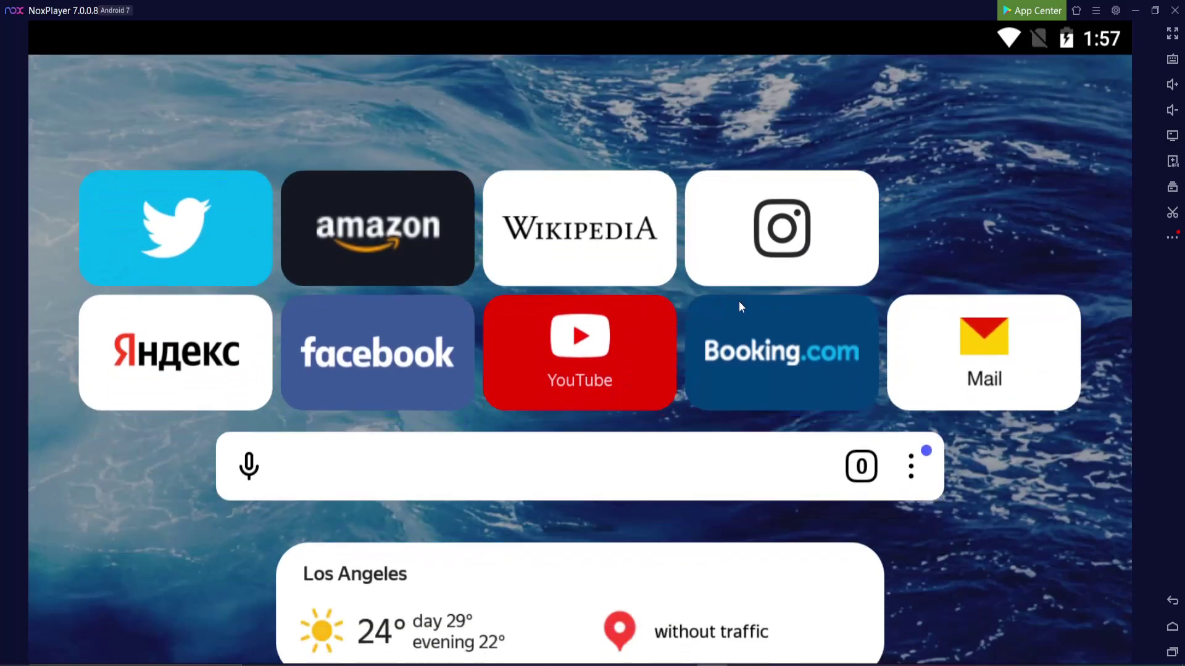
{"action": "left_click_drag", "start_coordinate": [321, 494], "coordinate": [322, 283]}
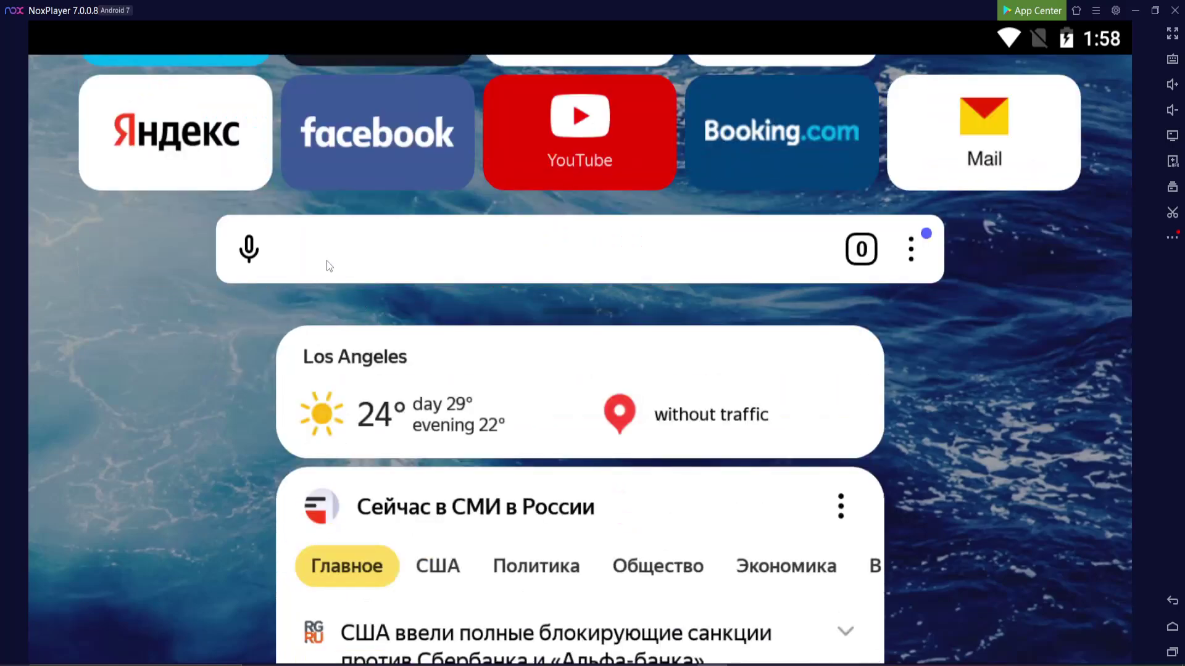
Run a web search for 'chome store'
{"action": "left_click", "coordinate": [327, 260]}
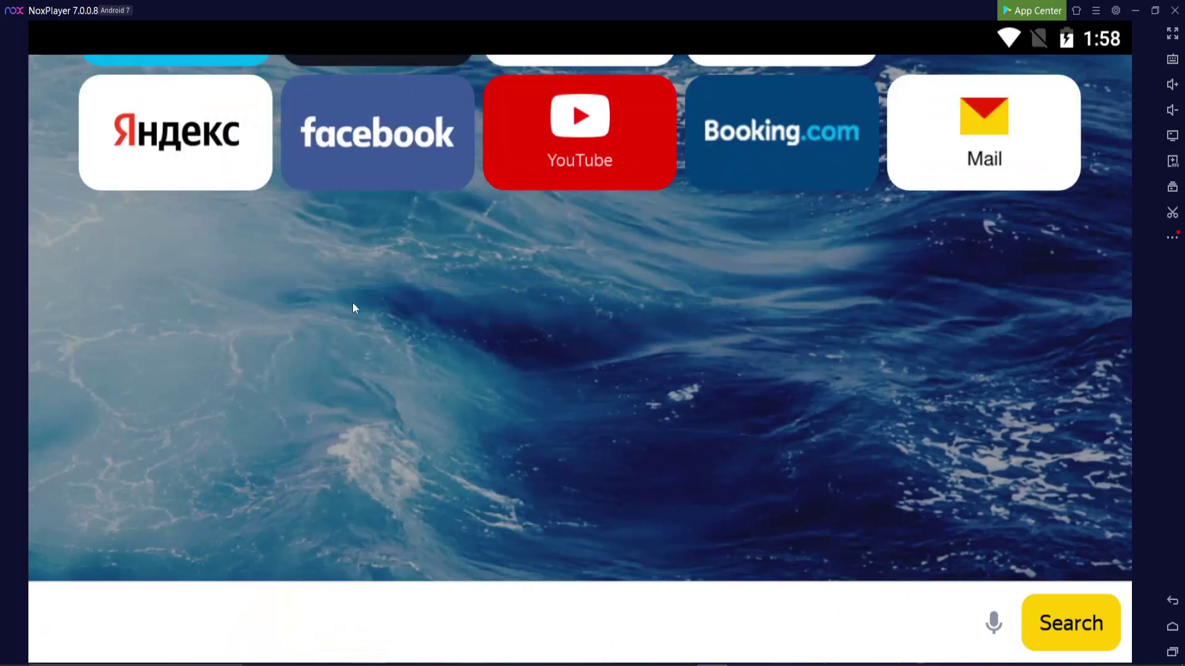
{"action": "type", "text": "chome stor"}
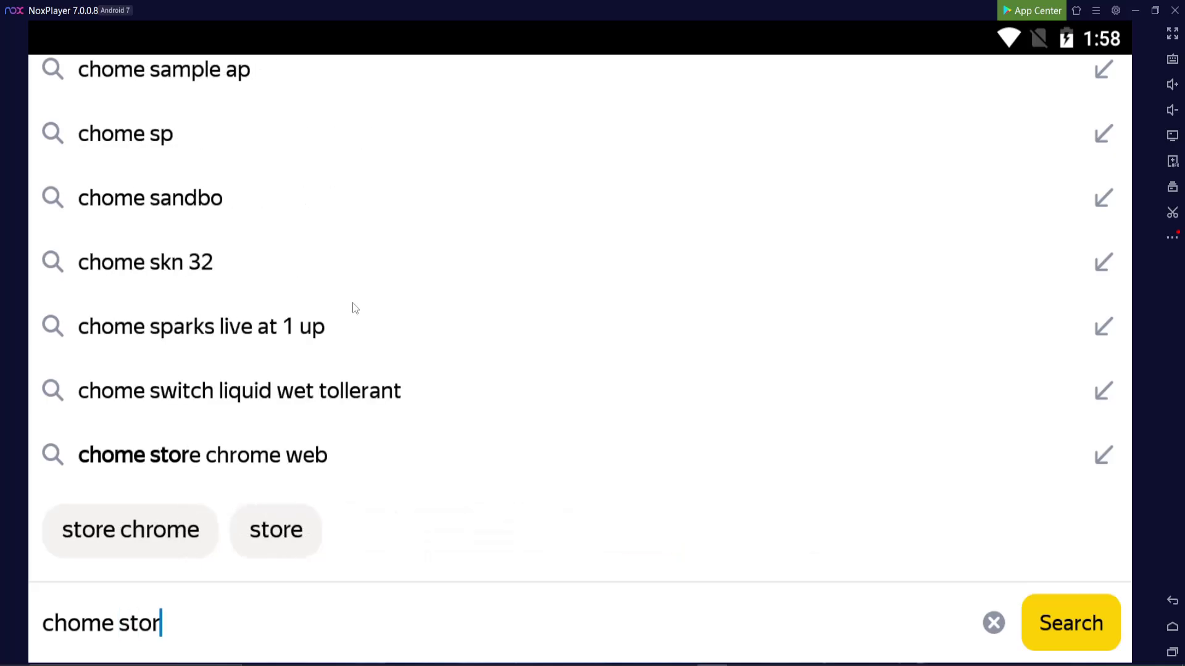
{"action": "type", "text": "e"}
{"action": "key", "text": "Return"}
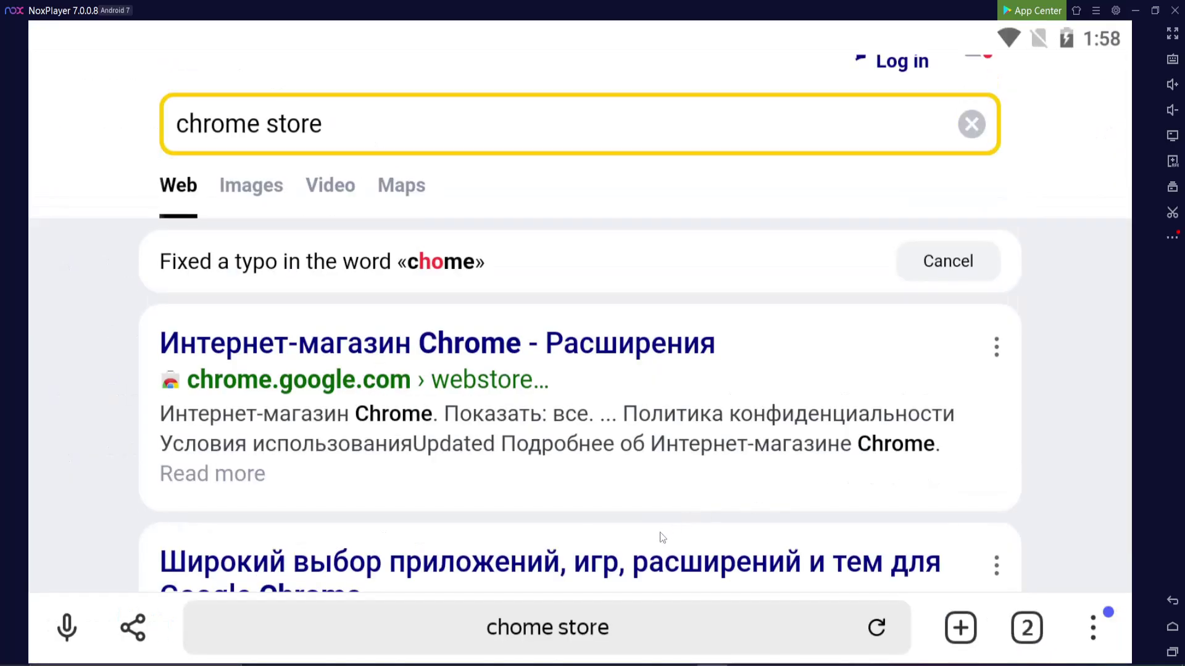
{"action": "scroll", "coordinate": [575, 520], "scroll_direction": "down", "scroll_amount": 2}
{"action": "scroll", "coordinate": [575, 520], "scroll_direction": "up", "scroll_amount": 2}
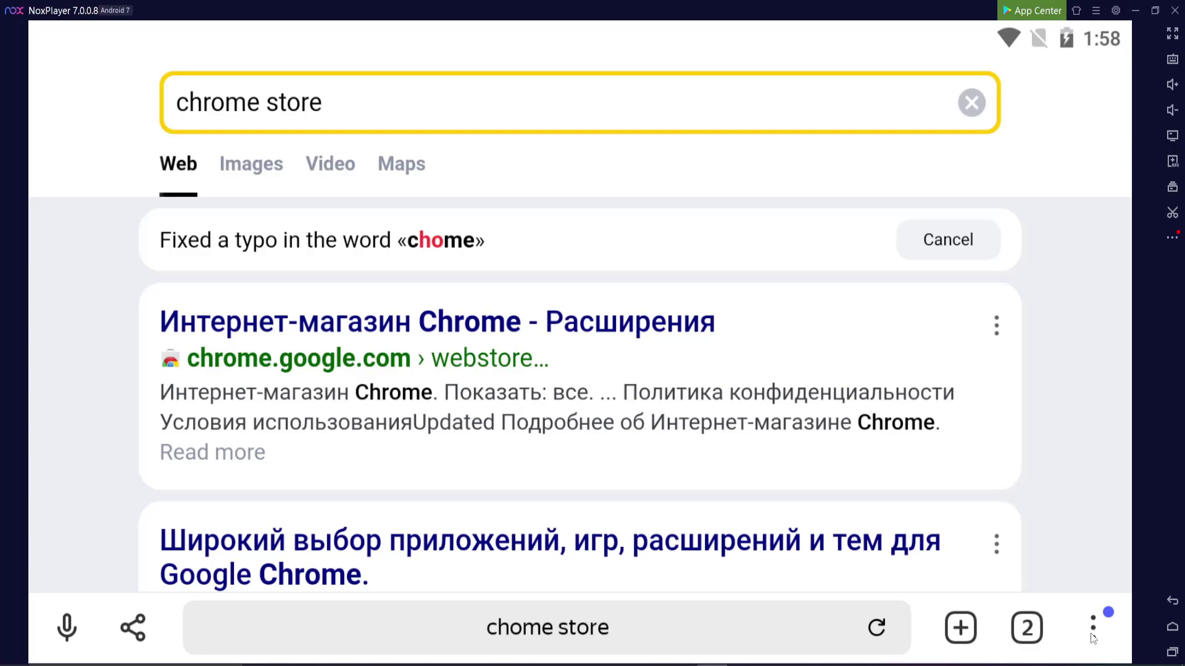
Translate the search results page into English from the browser's options menu
{"action": "left_click", "coordinate": [1092, 631]}
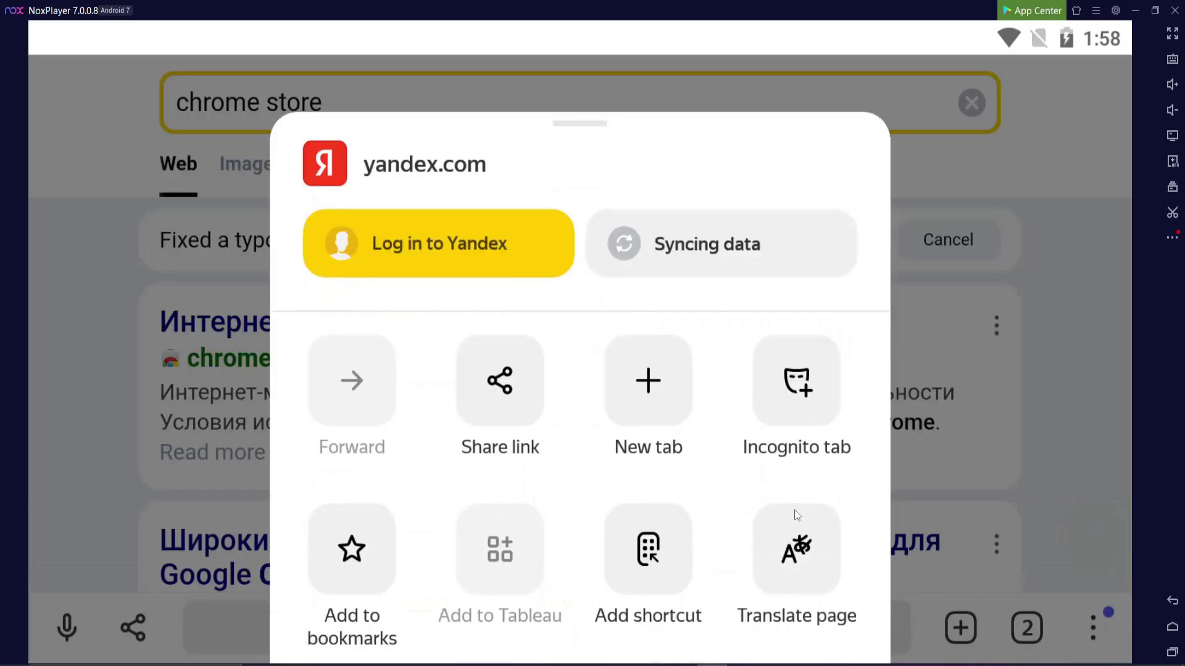
{"action": "left_click", "coordinate": [779, 580]}
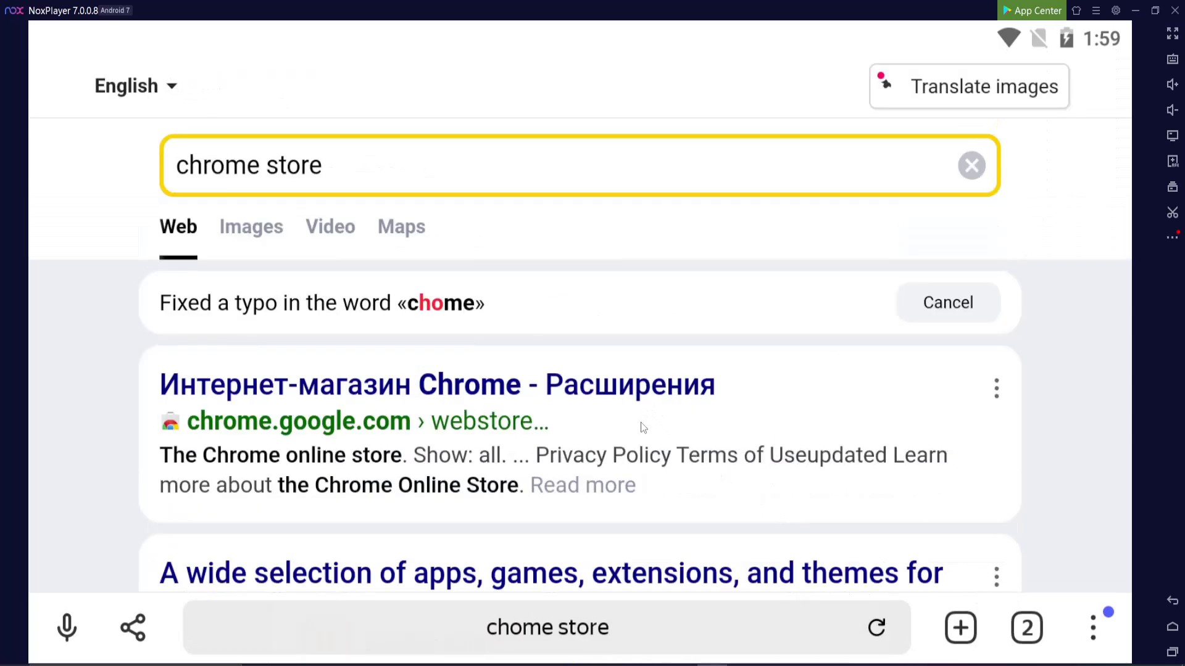
{"action": "left_click_drag", "start_coordinate": [684, 464], "coordinate": [642, 161]}
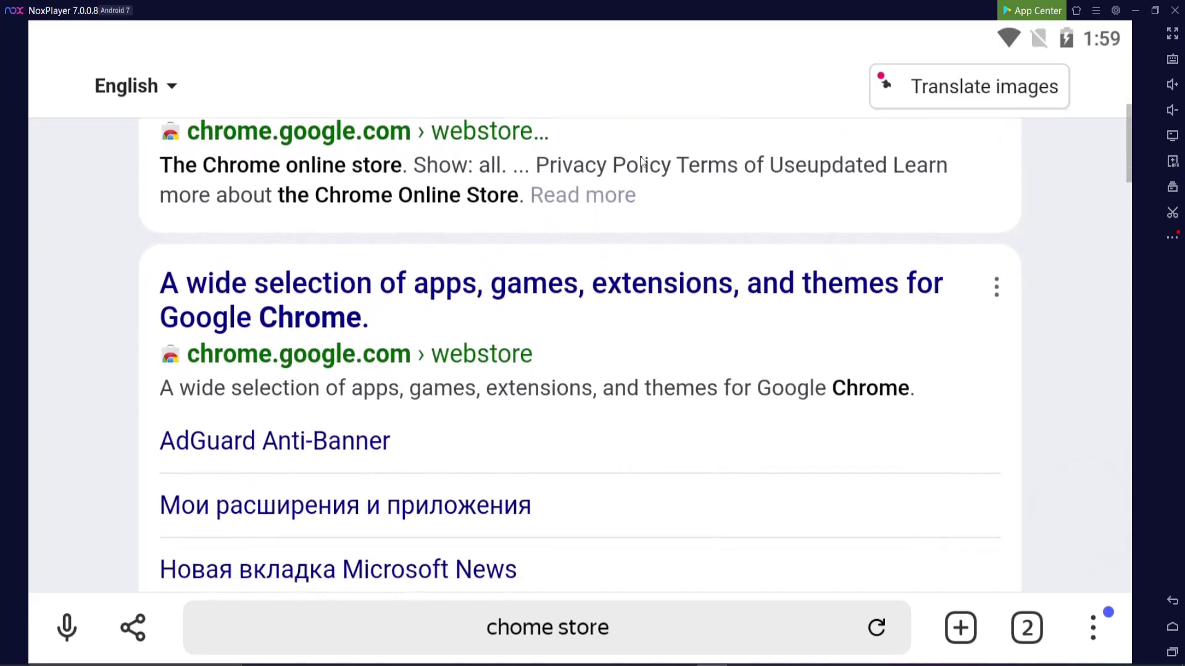
{"action": "scroll", "coordinate": [641, 163], "scroll_direction": "up", "scroll_amount": 1}
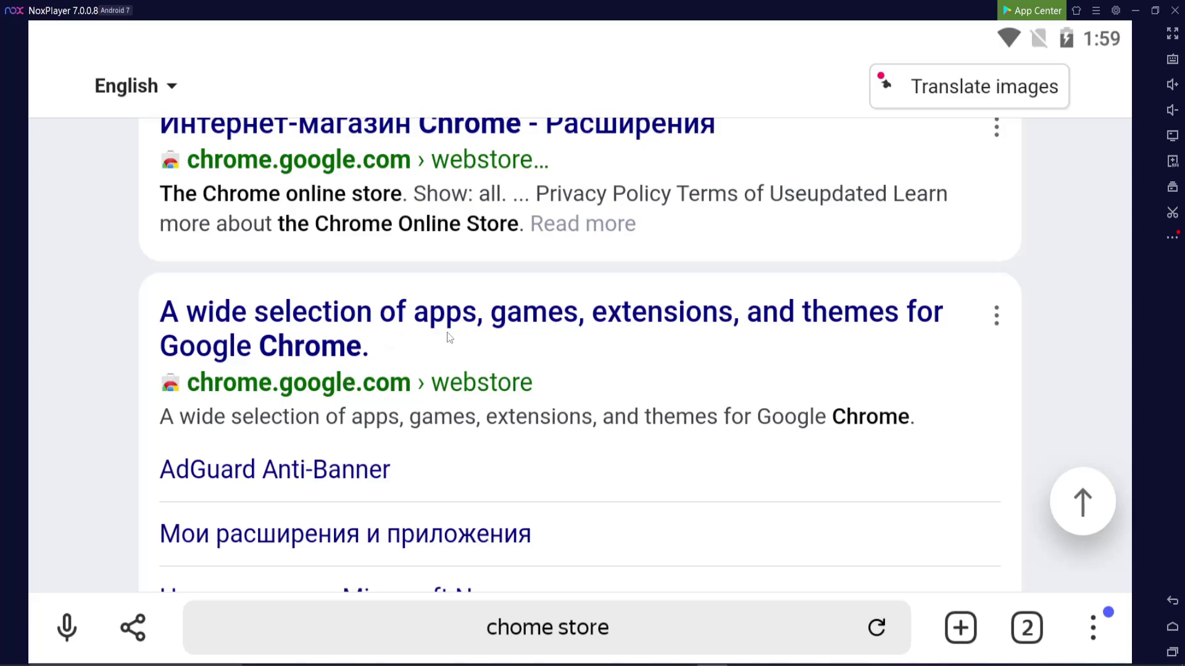
Open the Chrome Web Store result, search 'discord', and filter the results to Extensions
{"action": "left_click", "coordinate": [296, 333]}
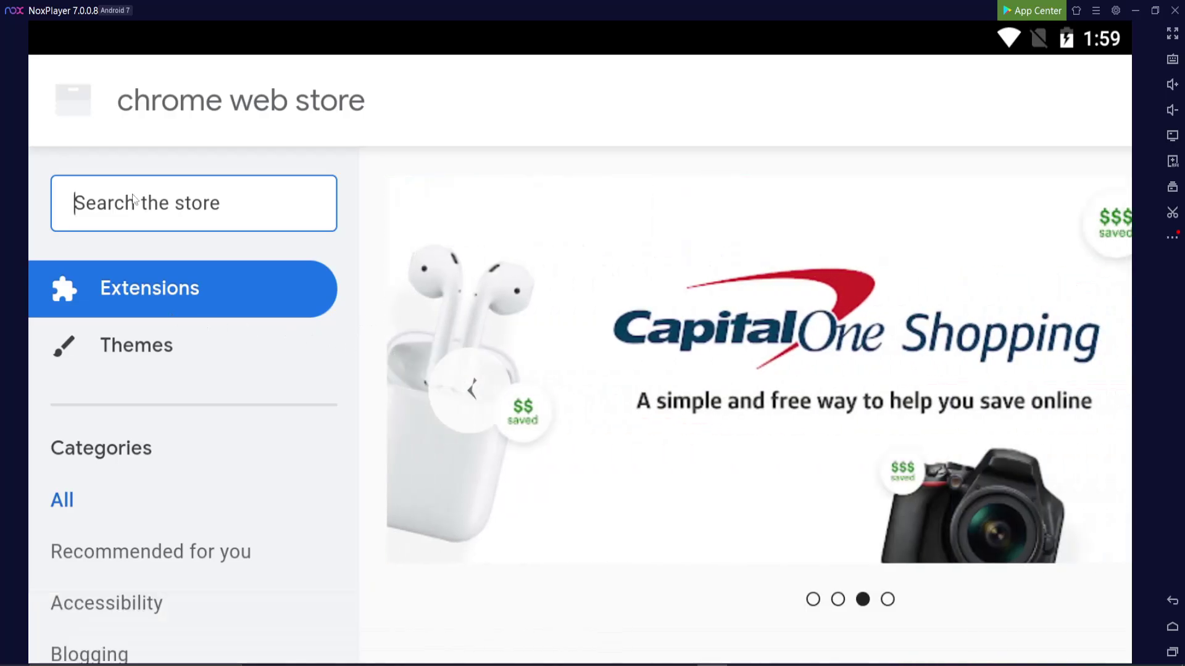
{"action": "type", "text": "discord"}
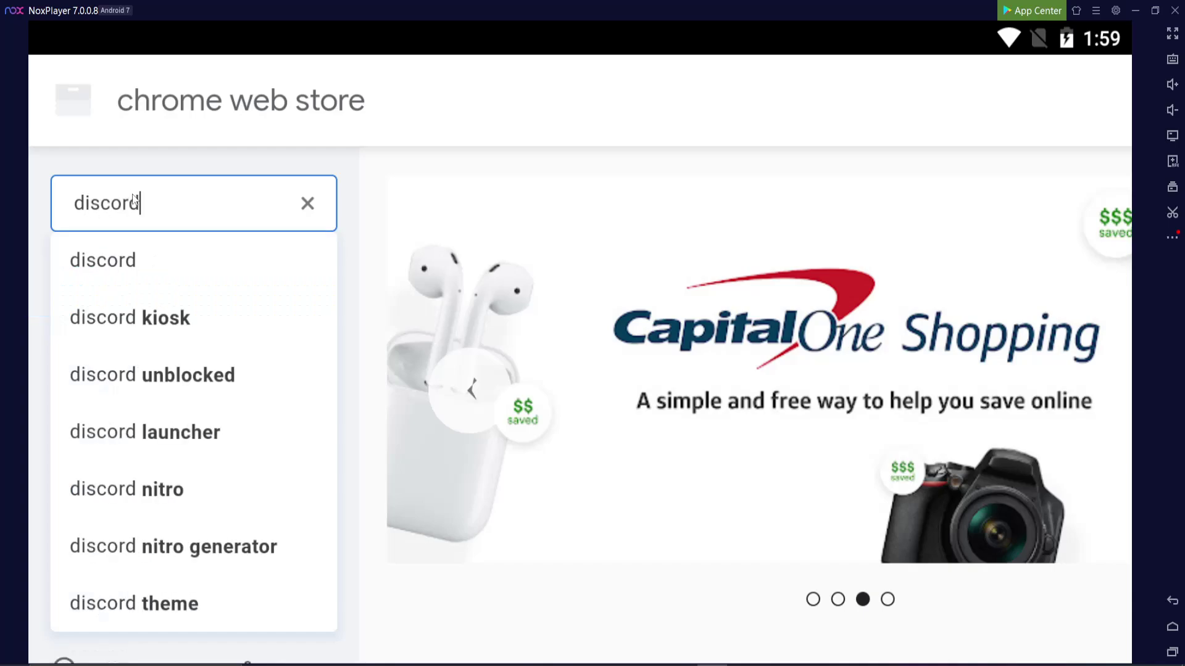
{"action": "key", "text": "Return"}
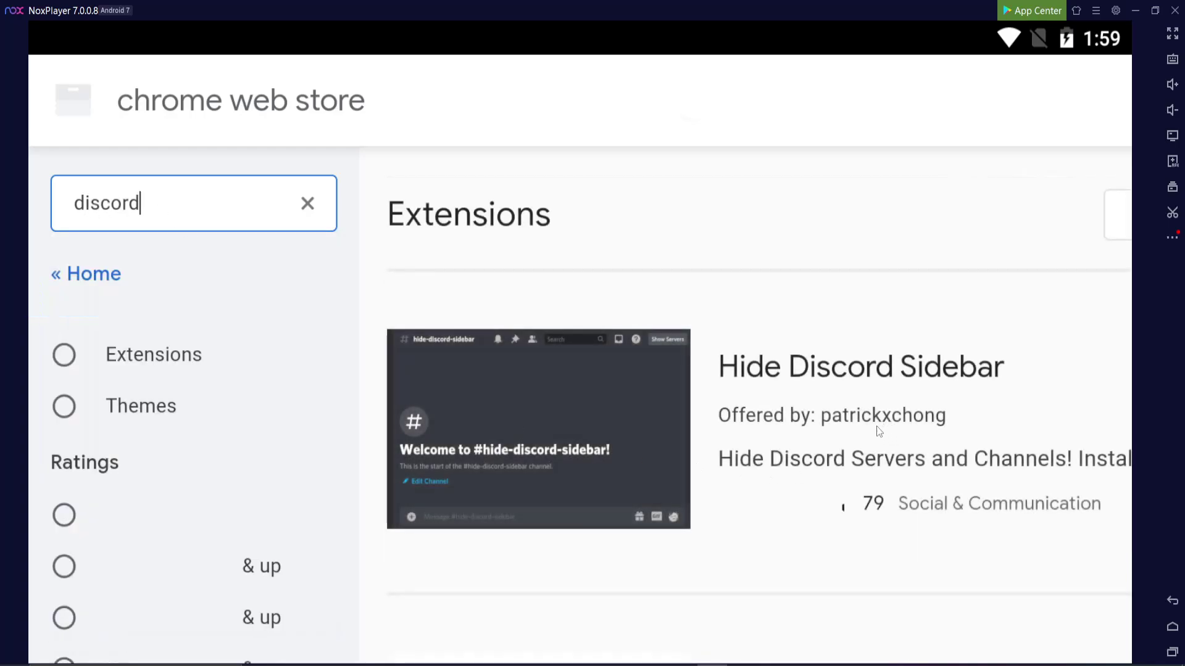
{"action": "left_click_drag", "start_coordinate": [879, 431], "coordinate": [804, 436]}
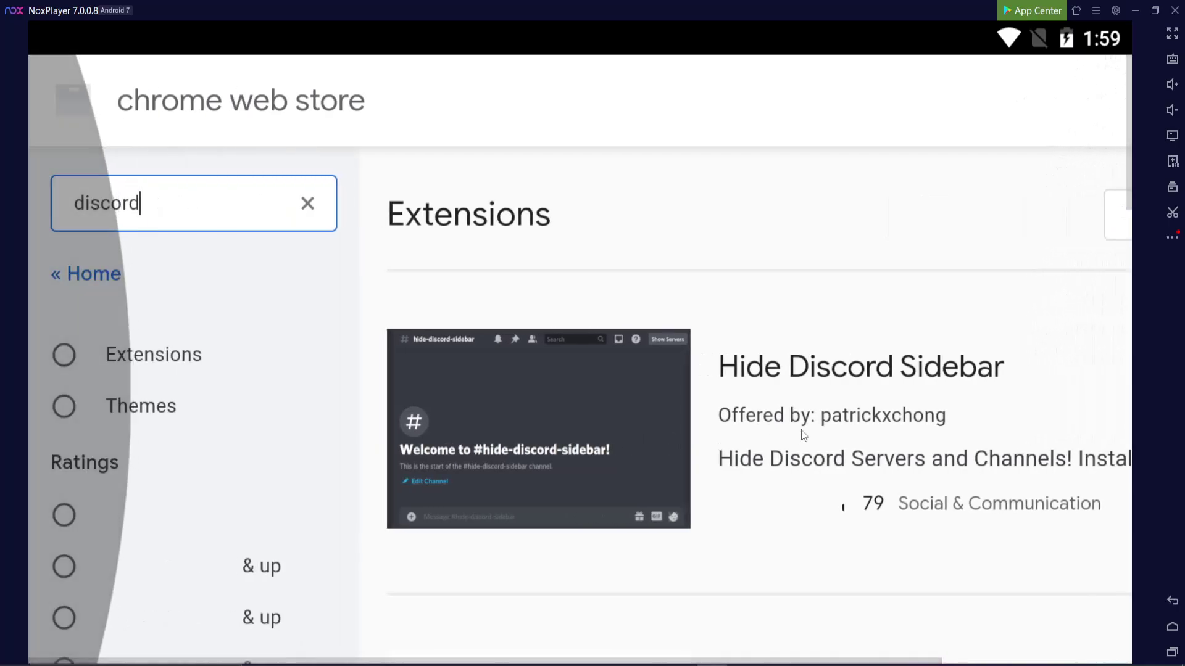
{"action": "left_click", "coordinate": [62, 360]}
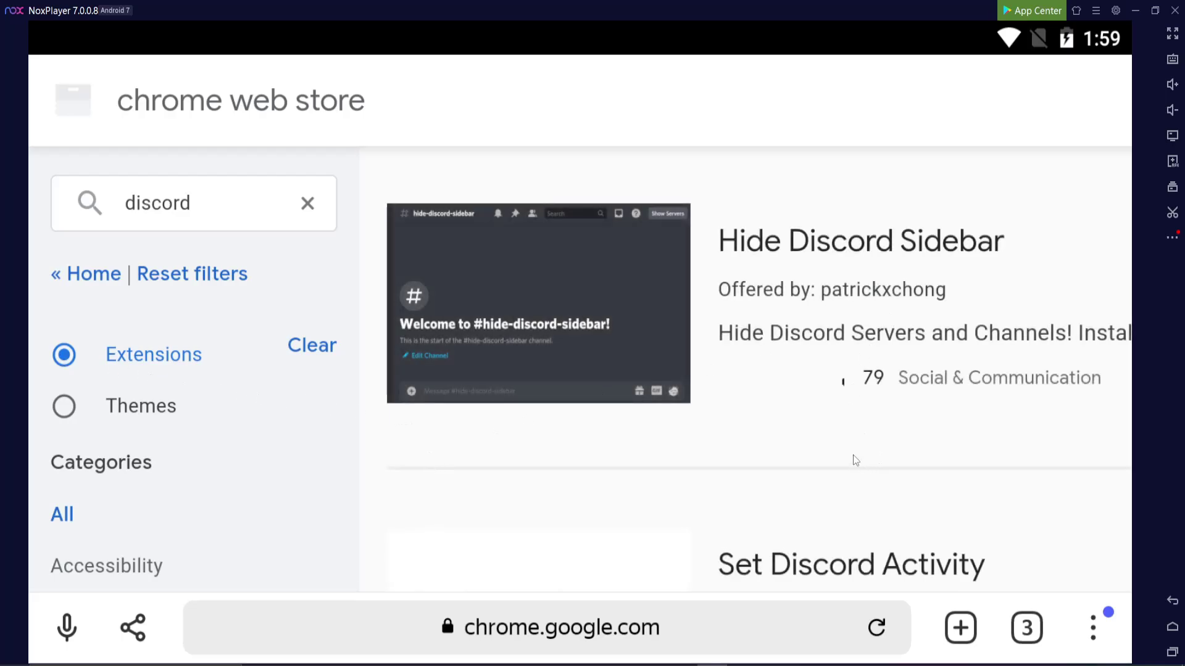
{"action": "left_click_drag", "start_coordinate": [853, 461], "coordinate": [861, 239]}
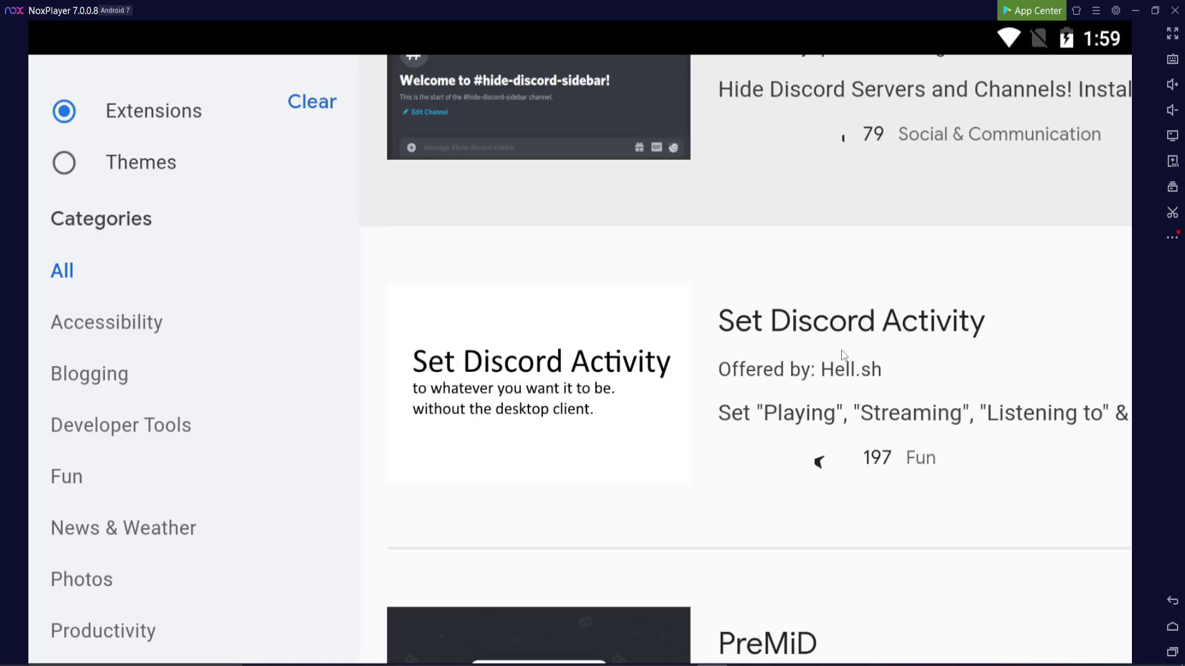
Open the Set Discord Activity store page and confirm adding the extension
{"action": "left_click", "coordinate": [563, 383]}
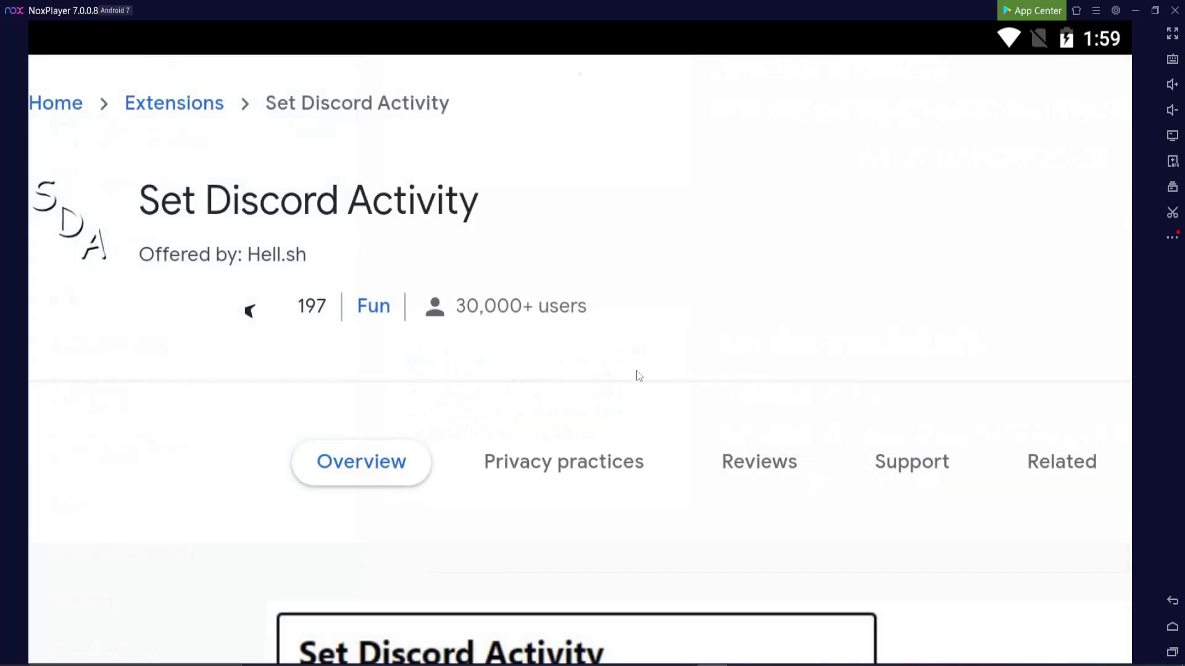
{"action": "left_click_drag", "start_coordinate": [872, 243], "coordinate": [571, 264]}
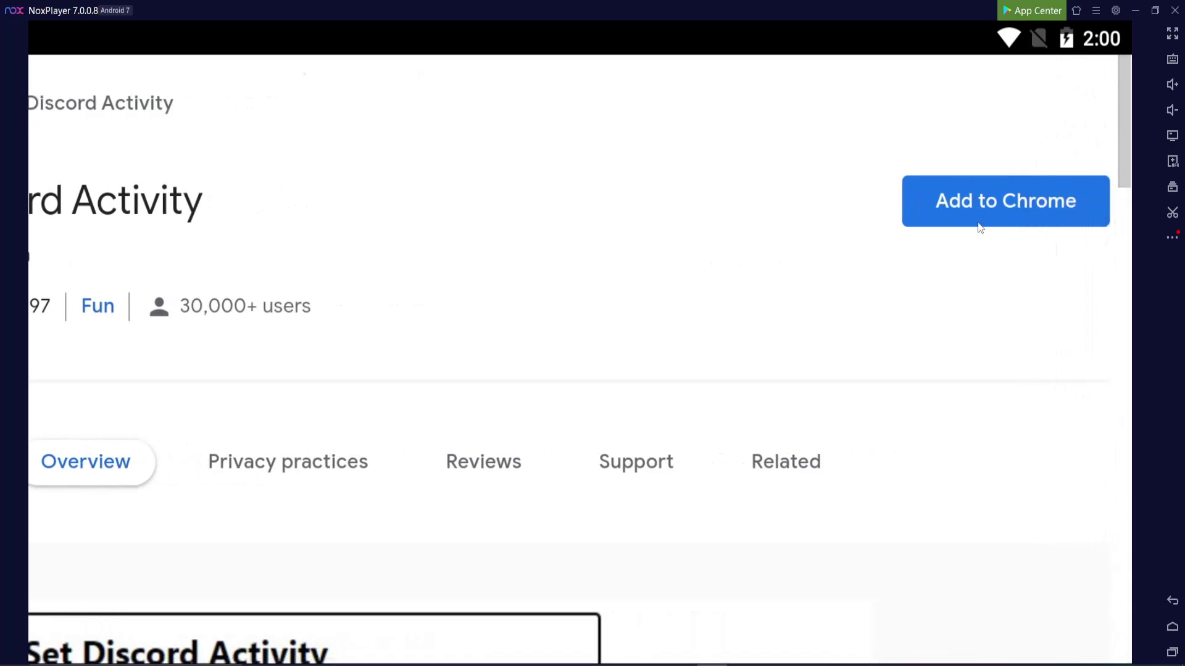
{"action": "left_click", "coordinate": [969, 206]}
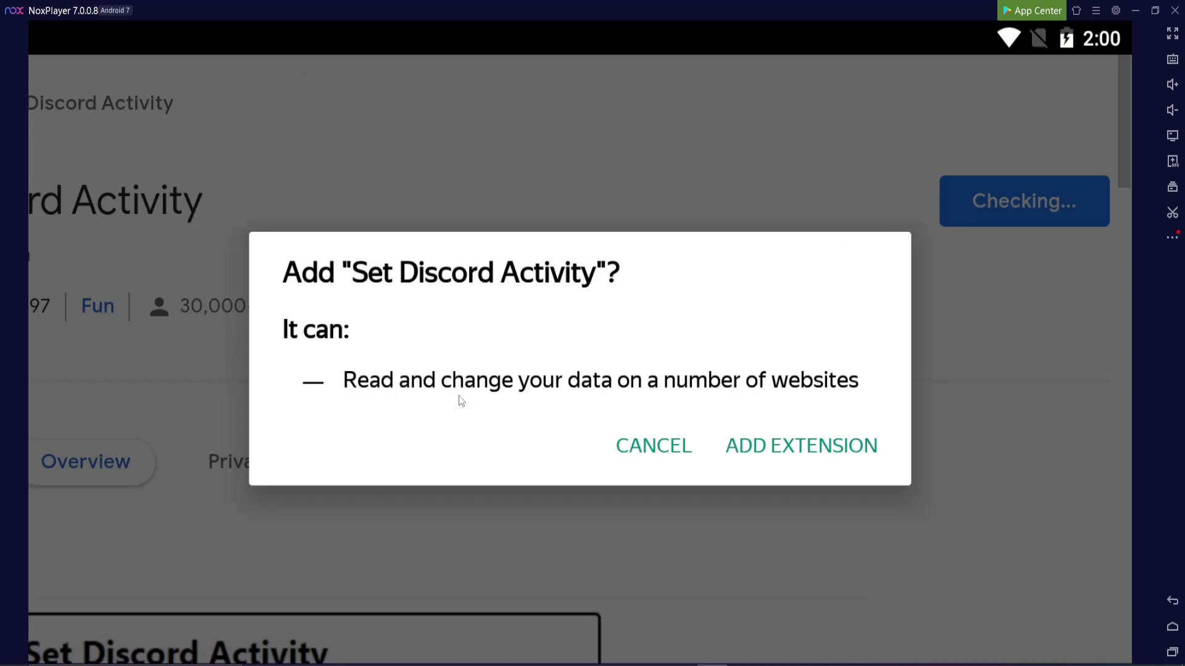
{"action": "left_click", "coordinate": [784, 448]}
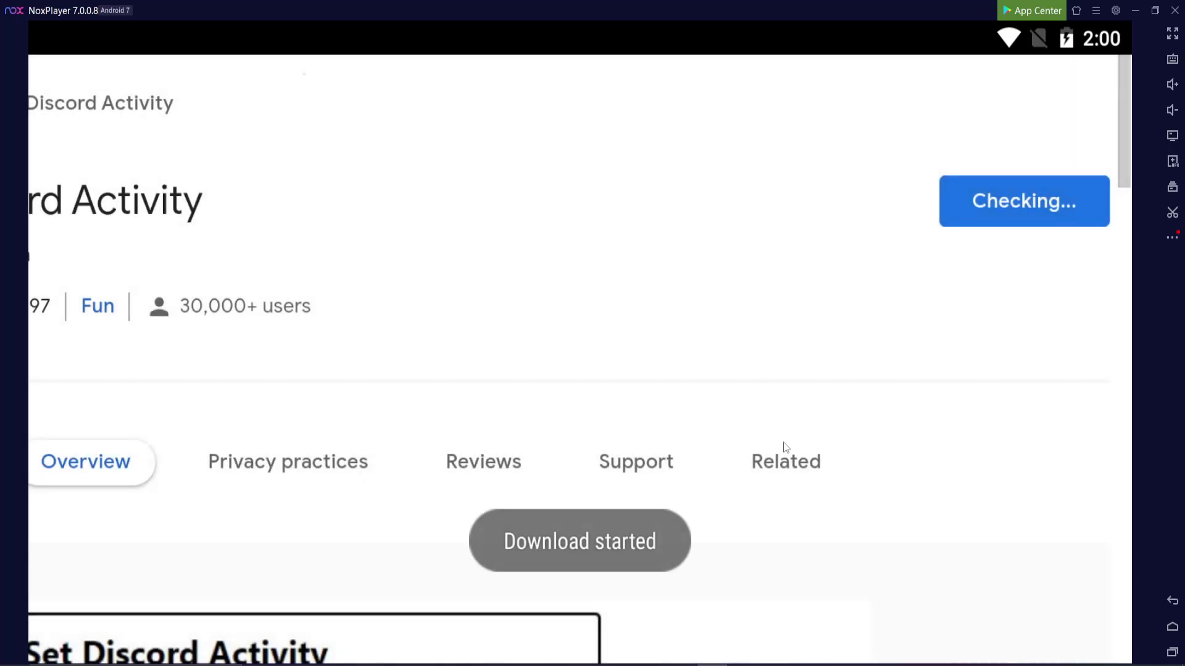
{"action": "left_click", "coordinate": [763, 441]}
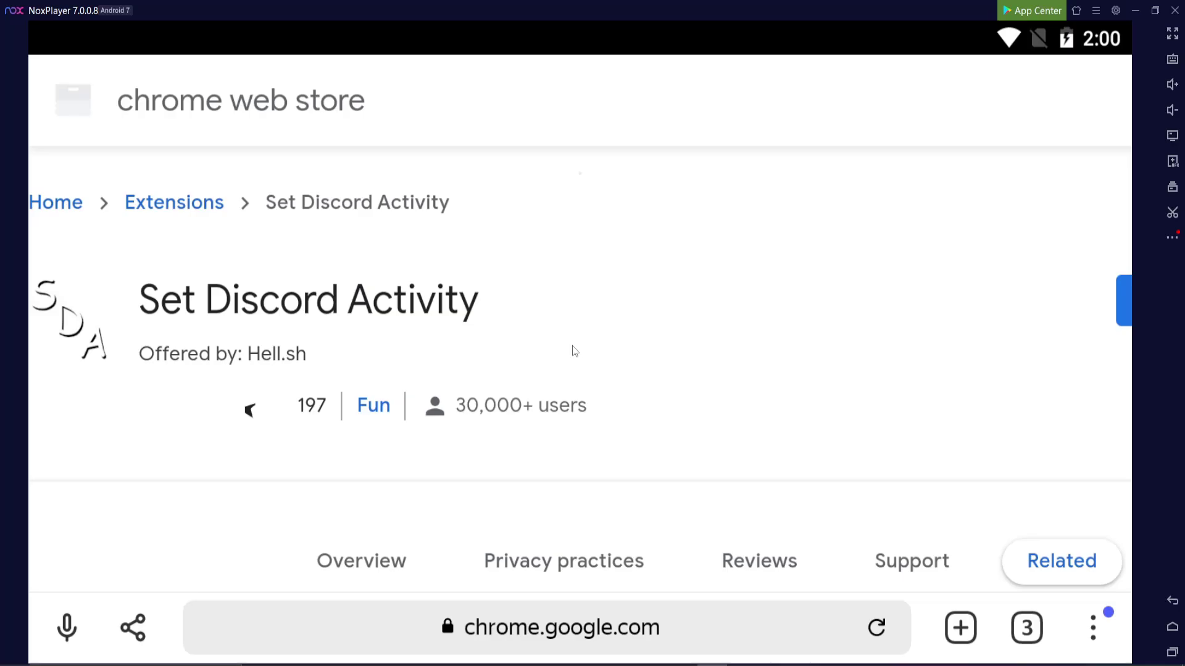
Go to discord.com via a 'discord' search, log in, and decline saving the password
{"action": "left_click", "coordinate": [565, 630]}
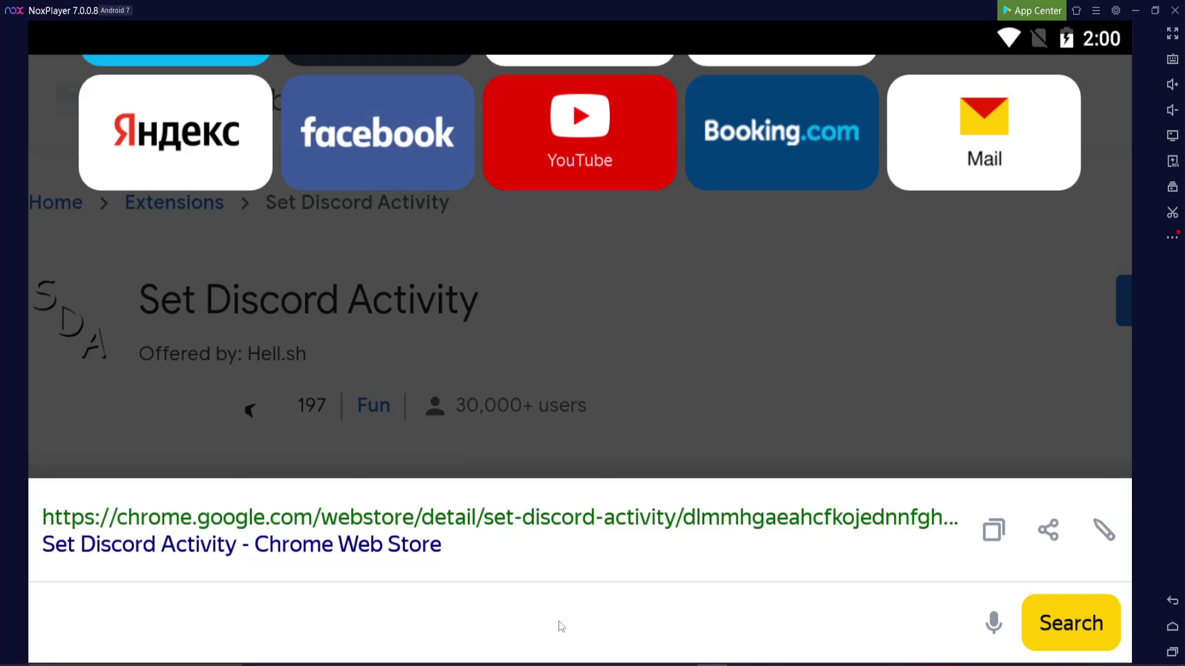
{"action": "type", "text": "discord"}
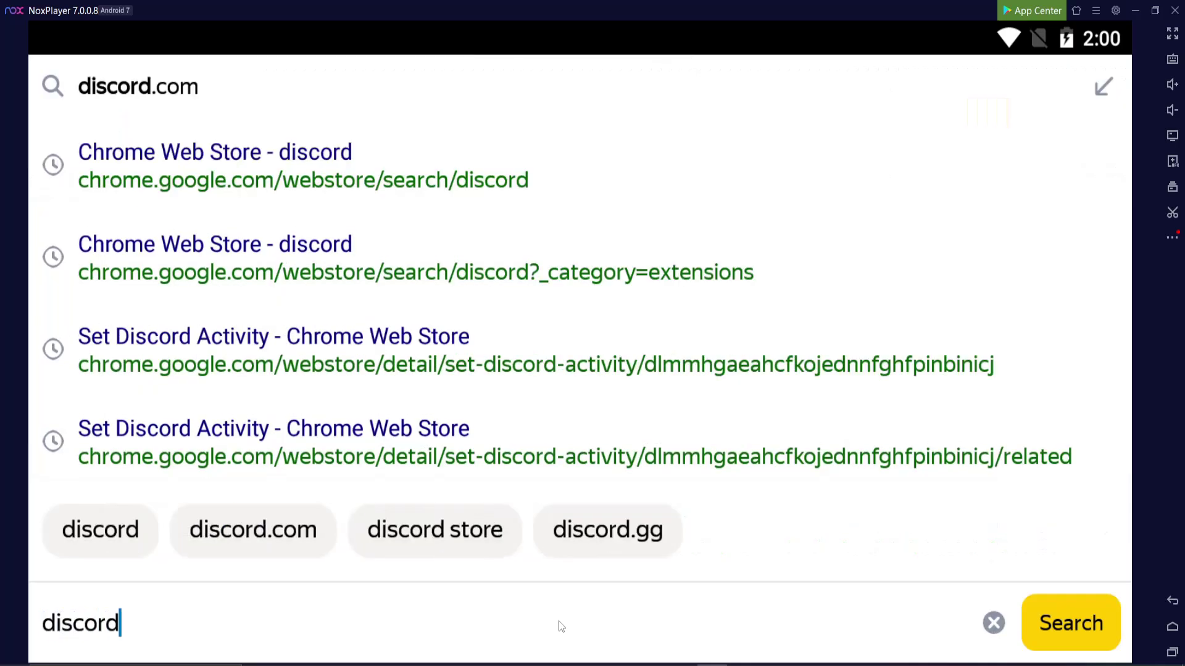
{"action": "key", "text": "Return"}
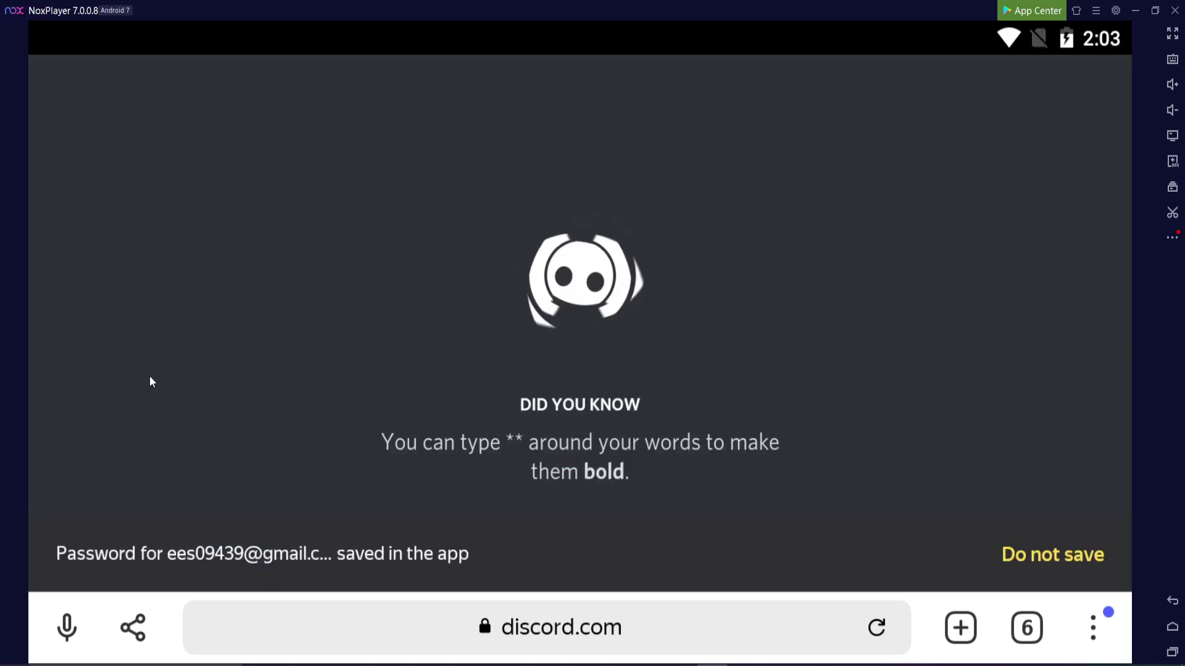
{"action": "left_click", "coordinate": [1024, 558]}
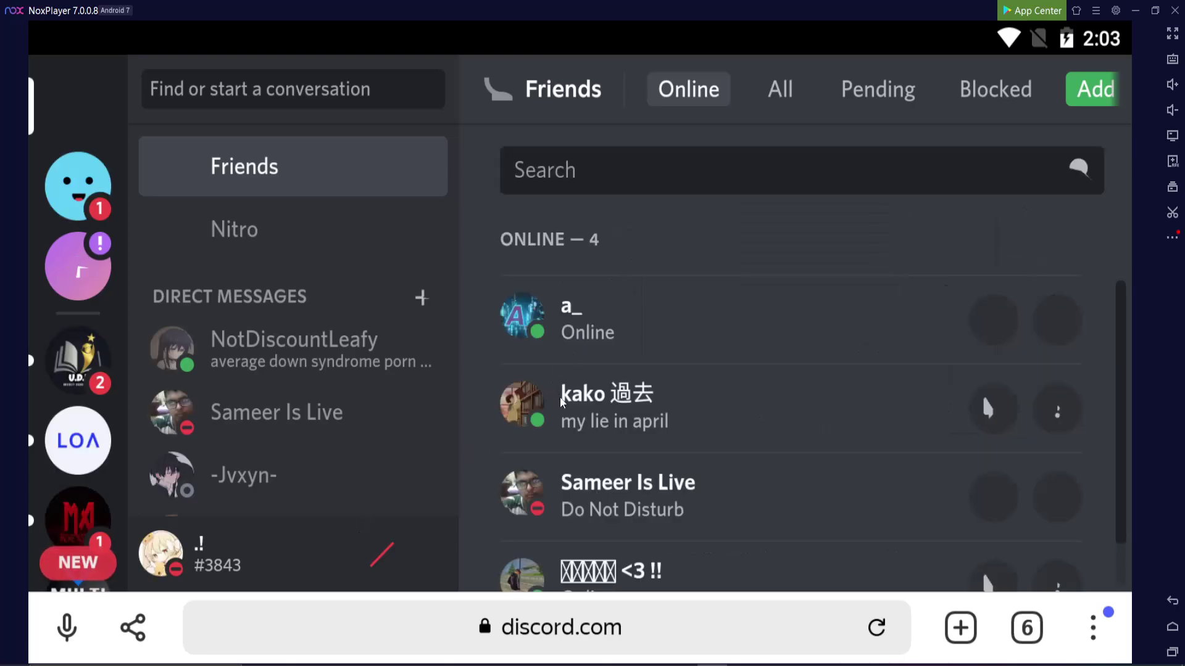
{"action": "scroll", "coordinate": [678, 293], "scroll_direction": "down", "scroll_amount": 1}
{"action": "scroll", "coordinate": [678, 293], "scroll_direction": "up", "scroll_amount": 1}
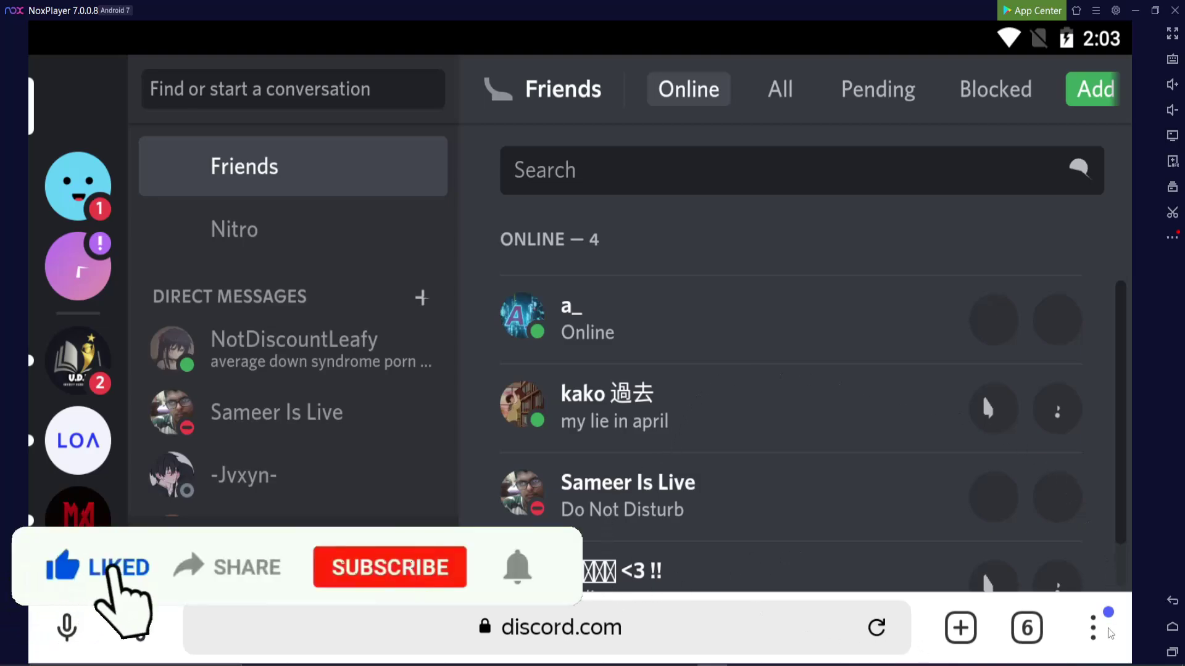
Launch Set Discord Activity from the browser menu's Extensions list
{"action": "left_click", "coordinate": [1094, 638]}
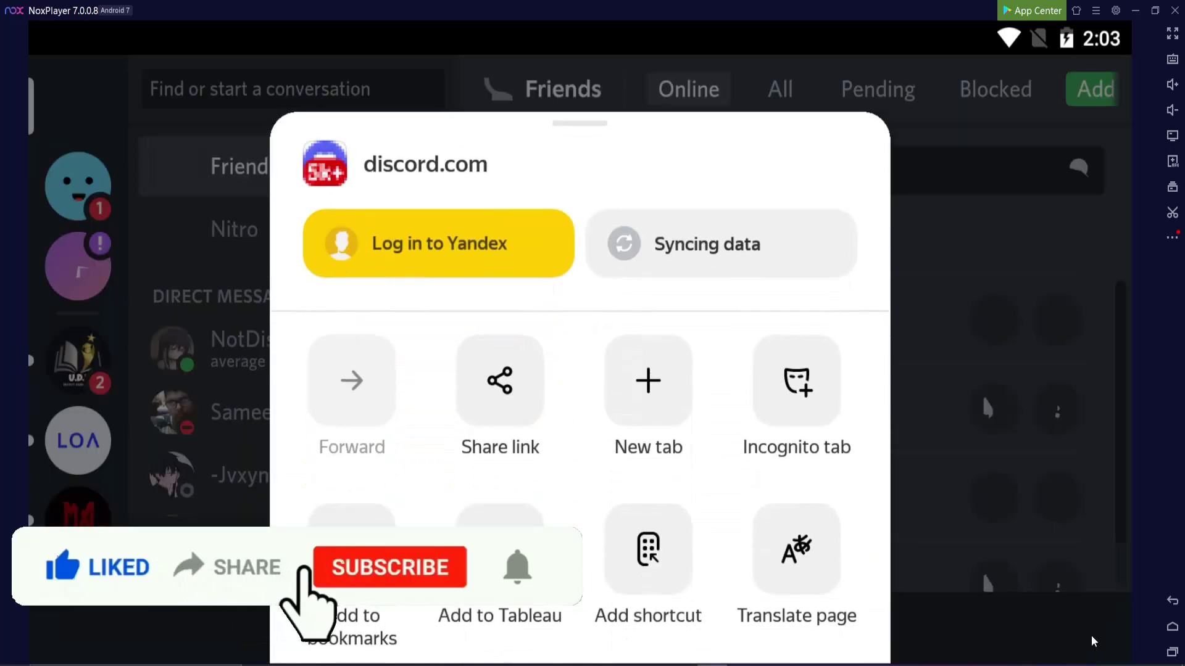
{"action": "left_click_drag", "start_coordinate": [758, 601], "coordinate": [767, 267]}
{"action": "left_click_drag", "start_coordinate": [765, 516], "coordinate": [771, 397]}
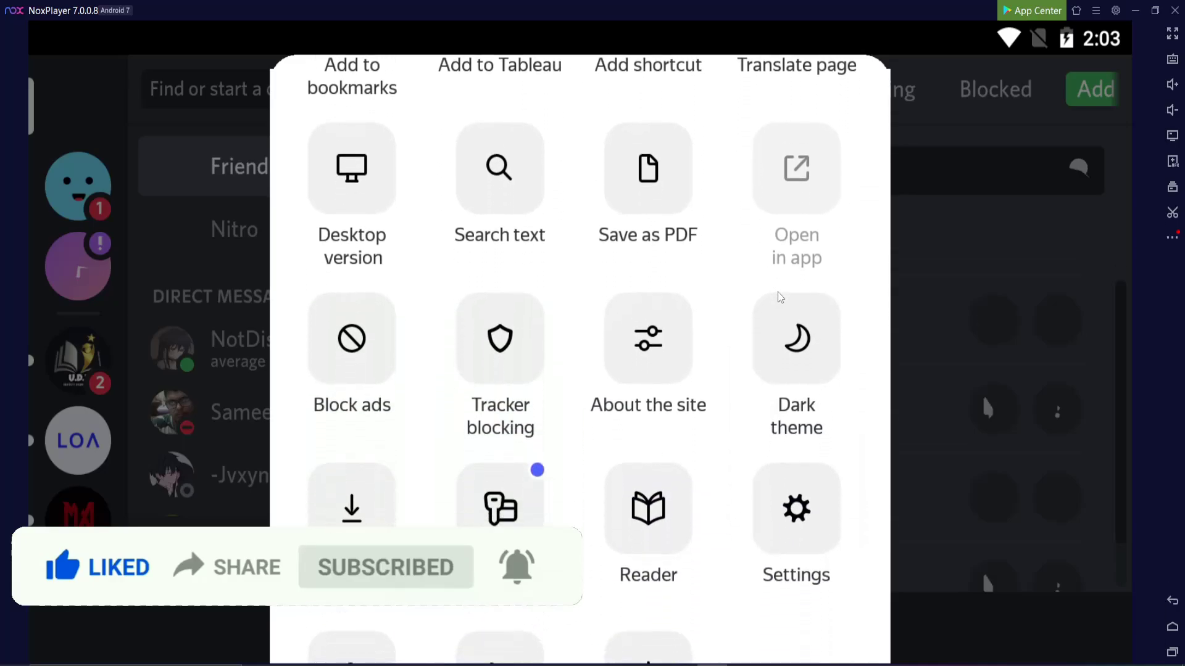
{"action": "left_click_drag", "start_coordinate": [726, 530], "coordinate": [743, 391]}
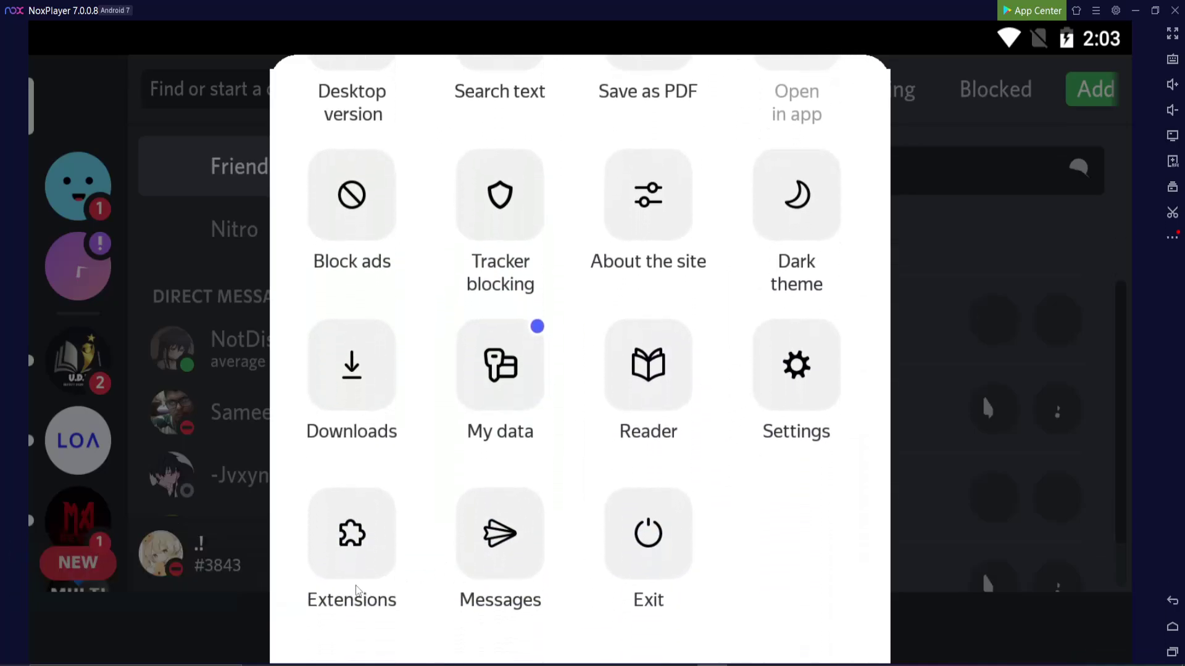
{"action": "left_click", "coordinate": [349, 543]}
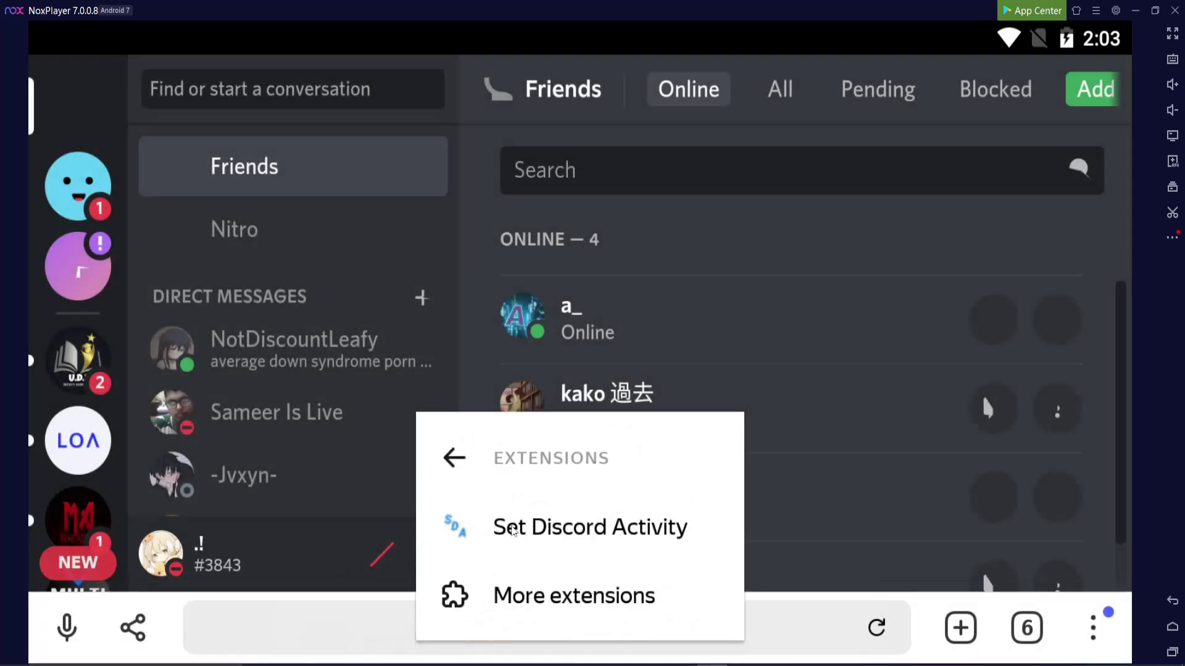
{"action": "left_click", "coordinate": [541, 530]}
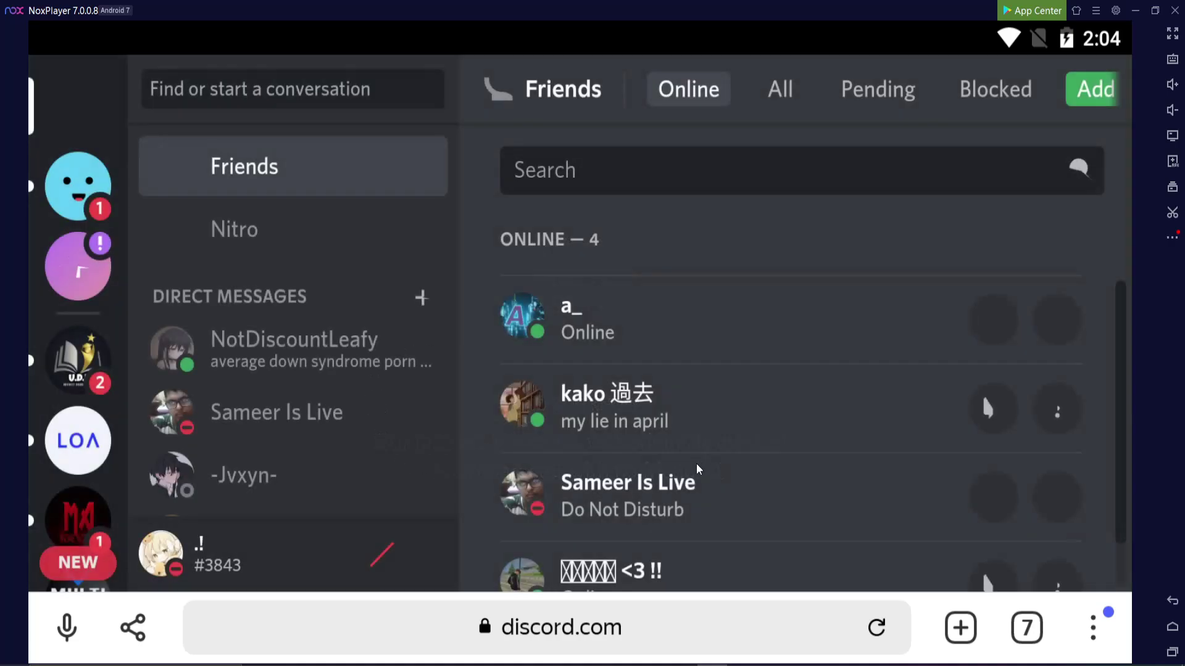
Reopen the Set Discord Activity panel over the Discord page via the menu's Extensions
{"action": "left_click", "coordinate": [1093, 635]}
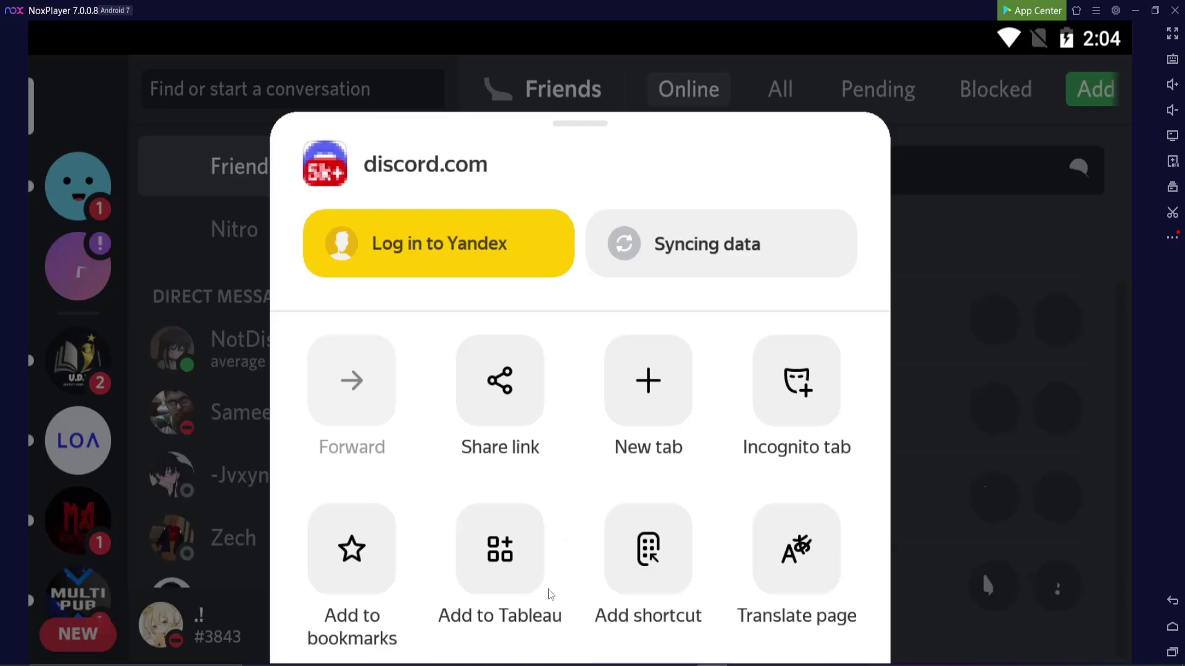
{"action": "left_click_drag", "start_coordinate": [550, 595], "coordinate": [527, 305]}
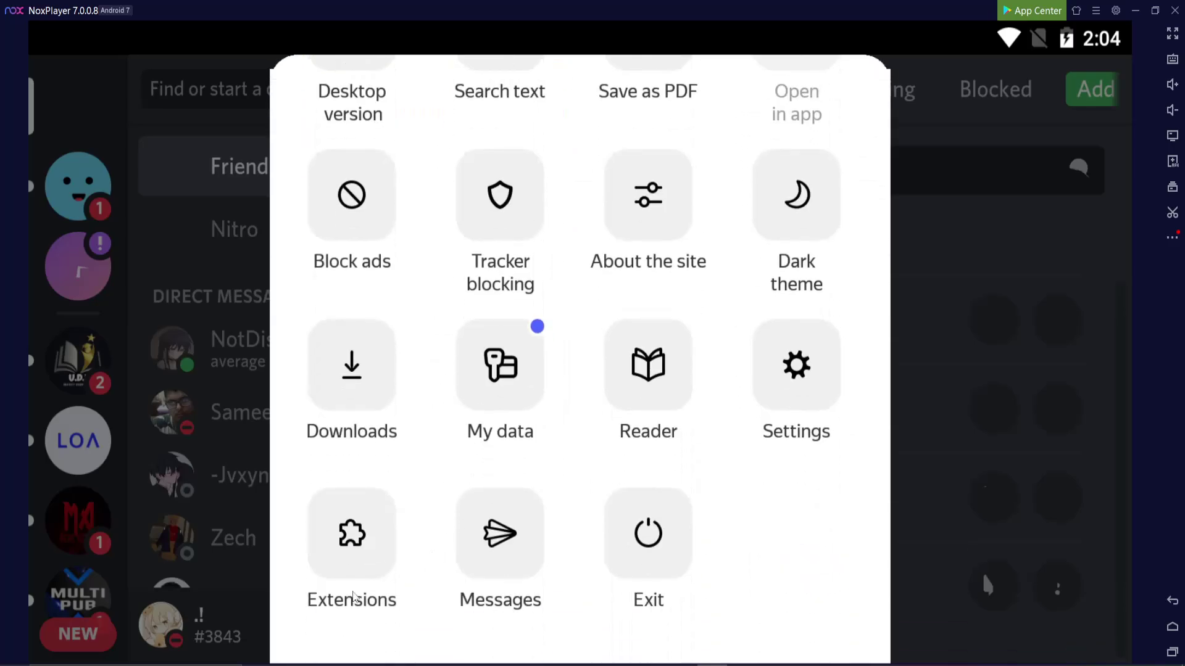
{"action": "left_click", "coordinate": [341, 581]}
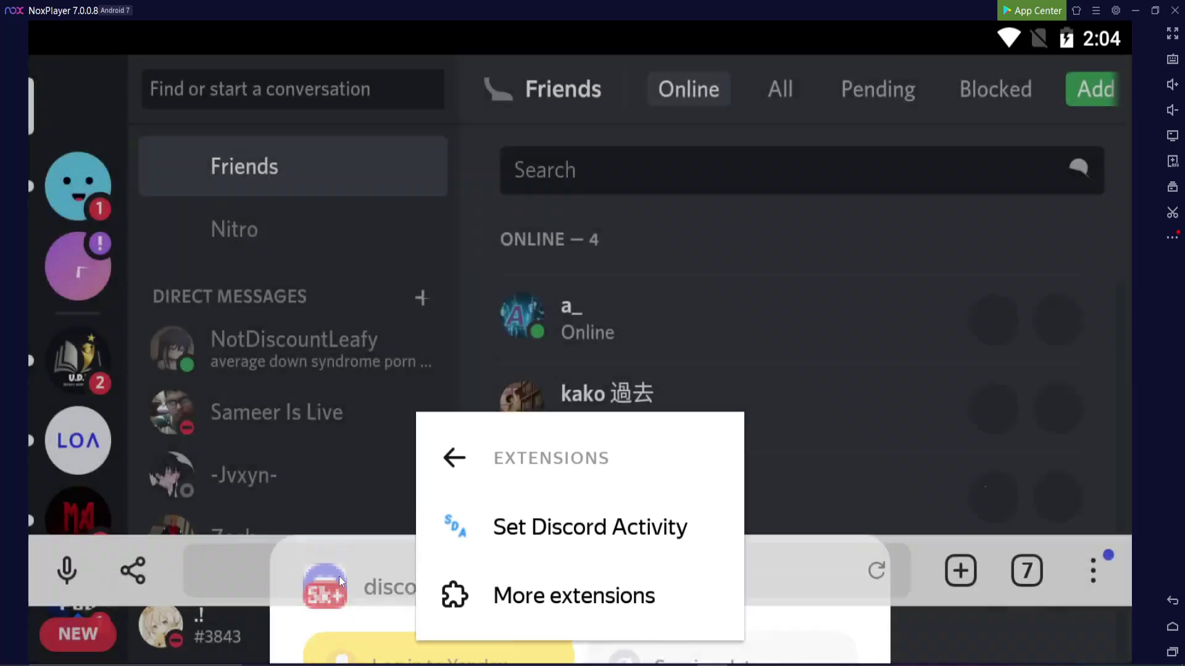
{"action": "left_click", "coordinate": [559, 529]}
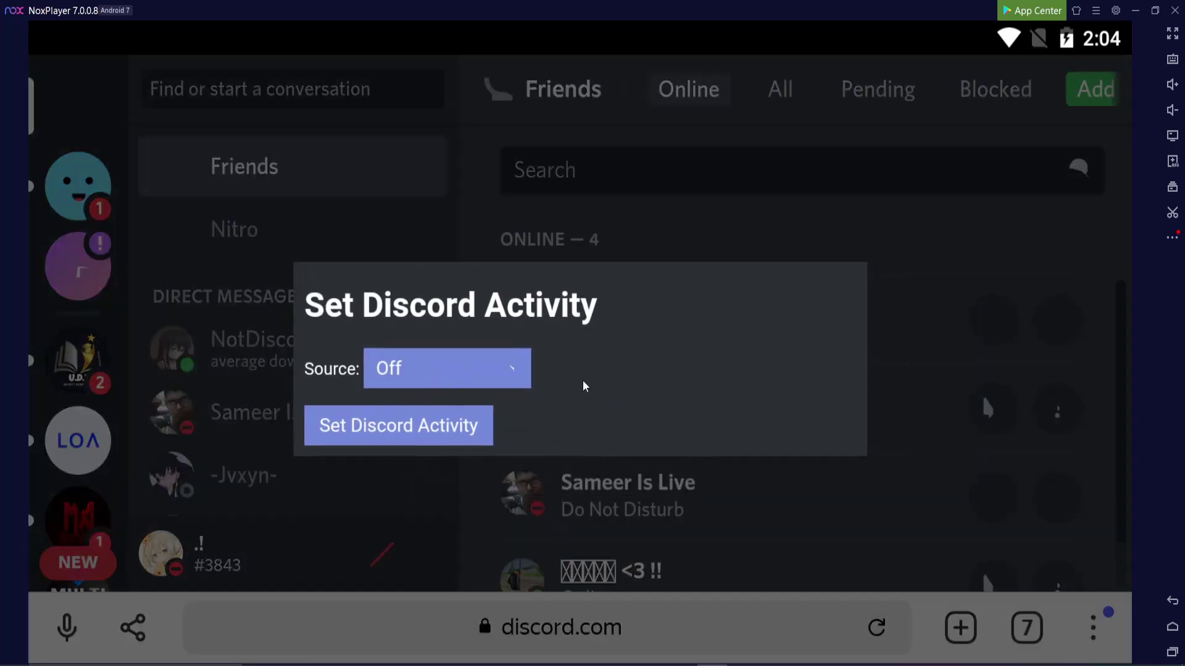
Apply a Custom Playing activity 'POOP' with 'pooping real hard rn', 'on toilet', party 6/10
{"action": "left_click", "coordinate": [445, 376]}
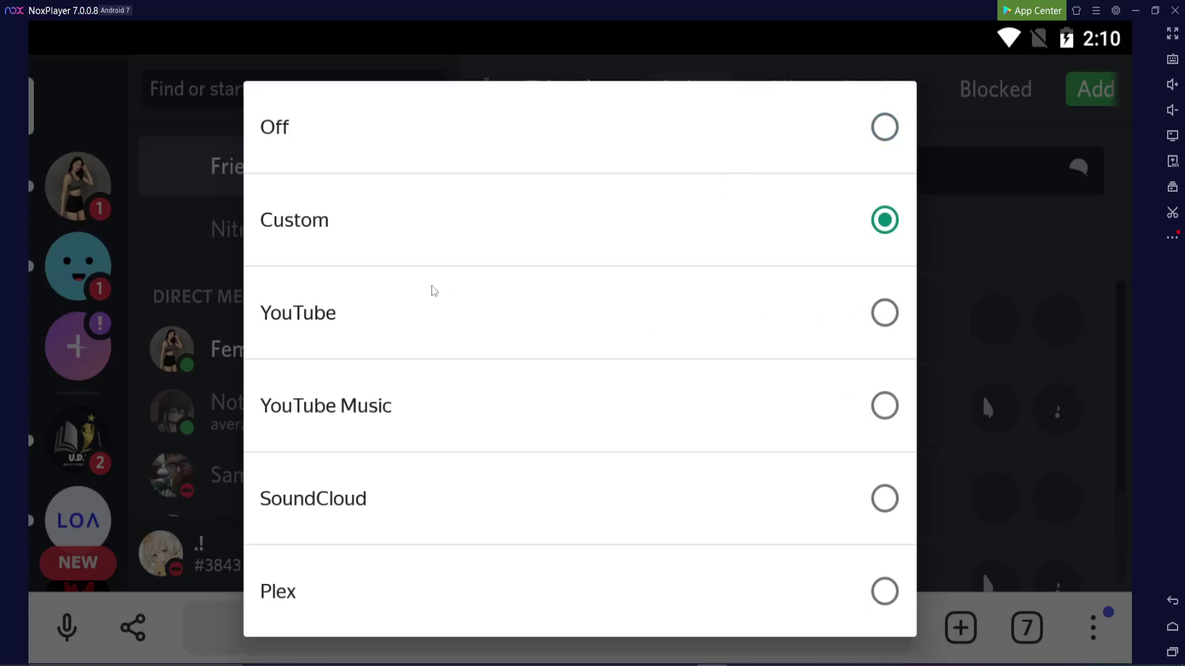
{"action": "left_click", "coordinate": [561, 238]}
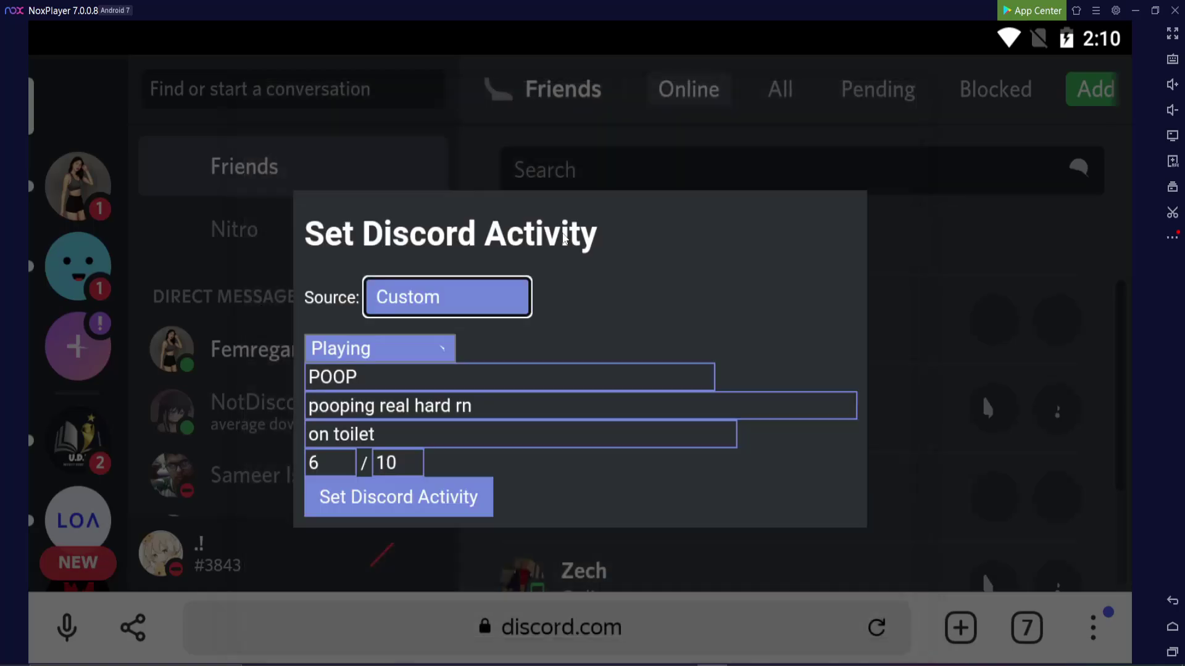
{"action": "left_click", "coordinate": [383, 356]}
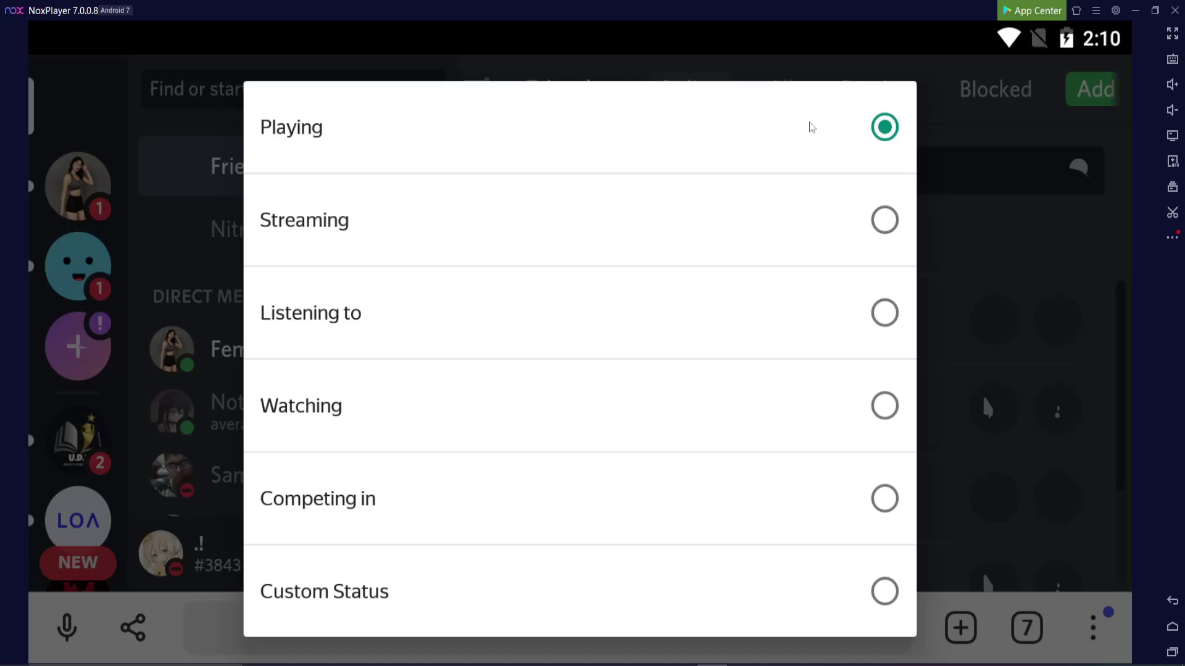
{"action": "left_click", "coordinate": [864, 132]}
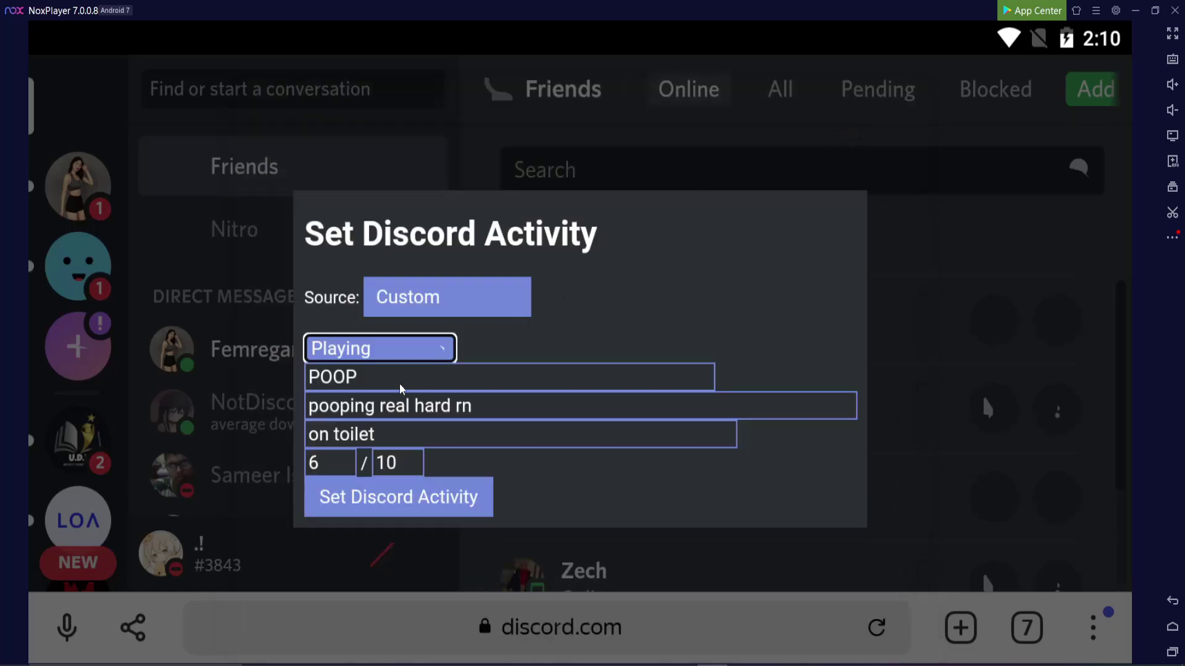
{"action": "left_click", "coordinate": [378, 384]}
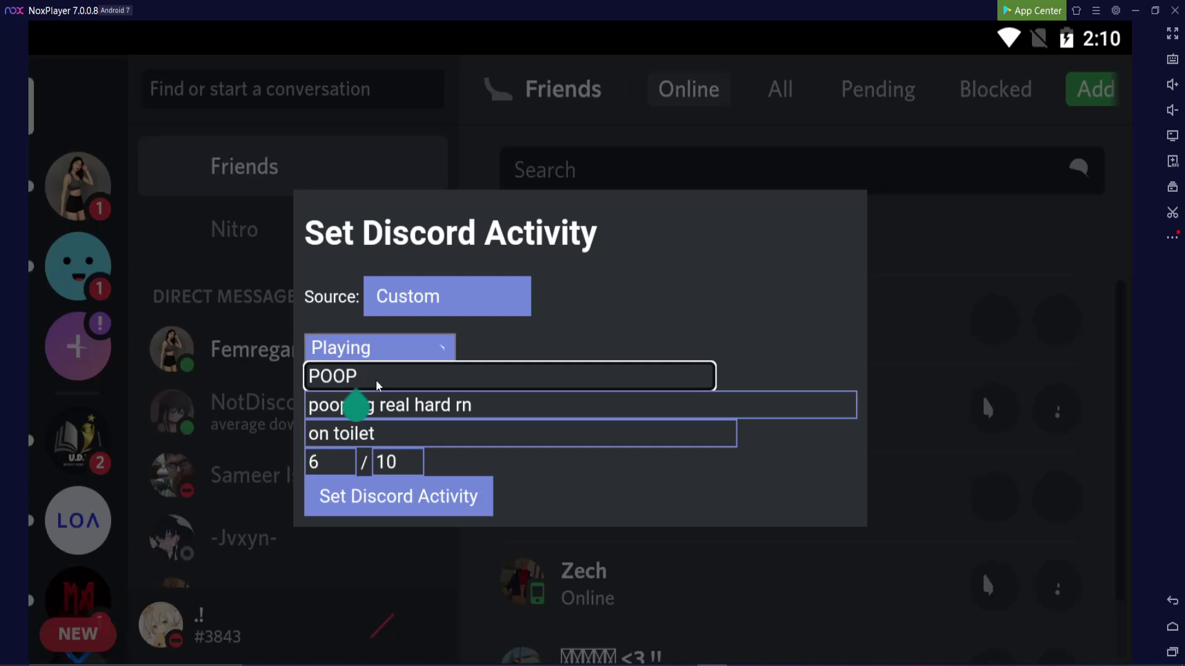
{"action": "left_click", "coordinate": [440, 413]}
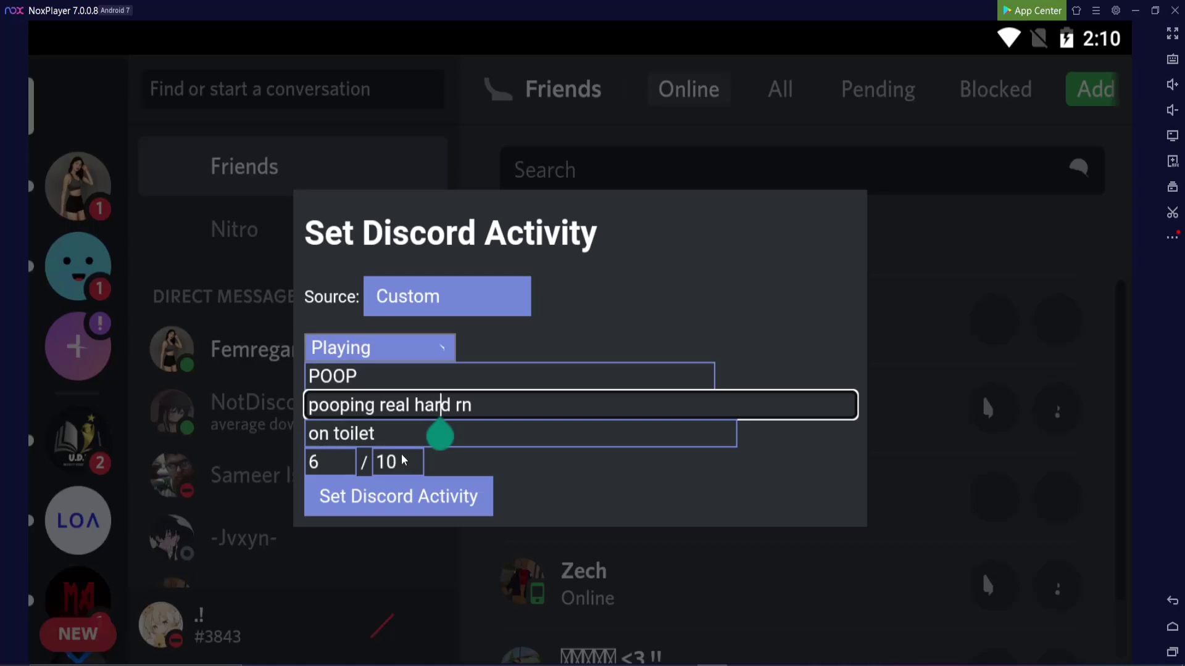
{"action": "left_click", "coordinate": [417, 499]}
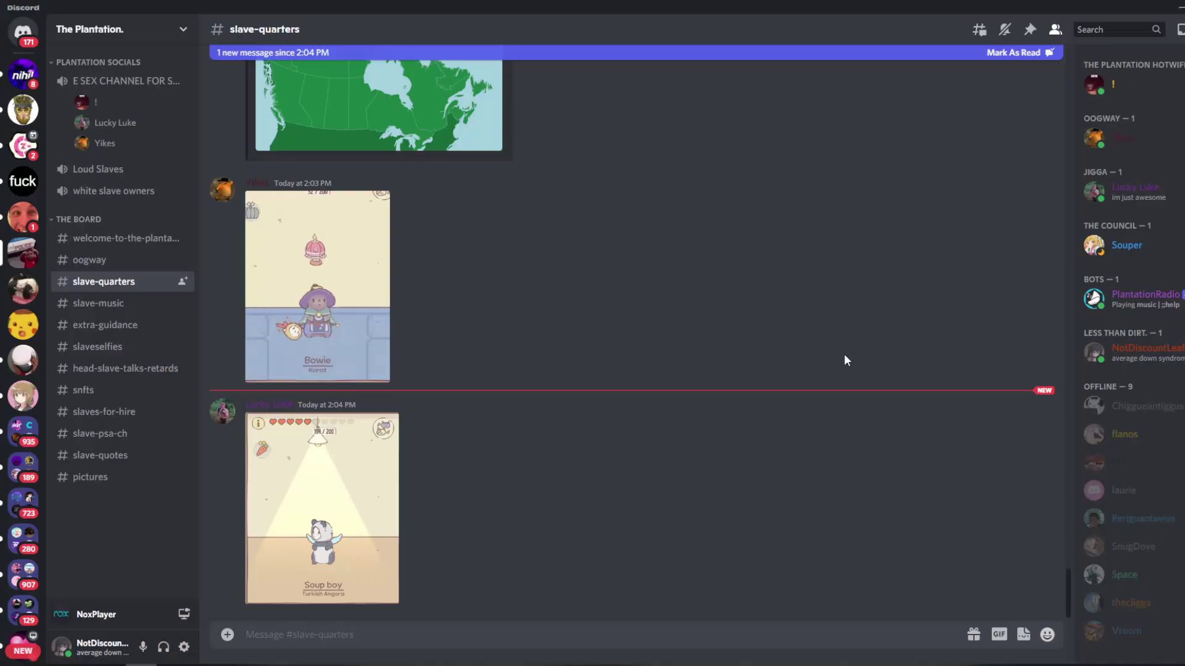
Check the Discord profile's Activity tab shows Playing POOP, then close the profile
{"action": "left_click", "coordinate": [19, 46]}
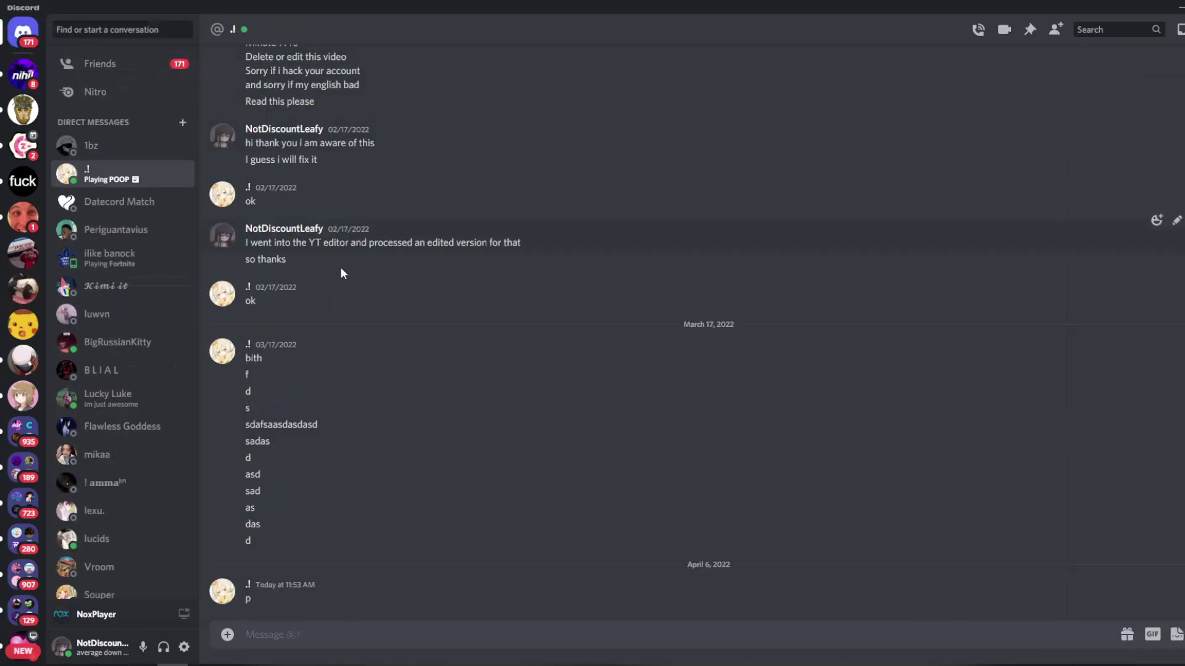
{"action": "left_click", "coordinate": [230, 29]}
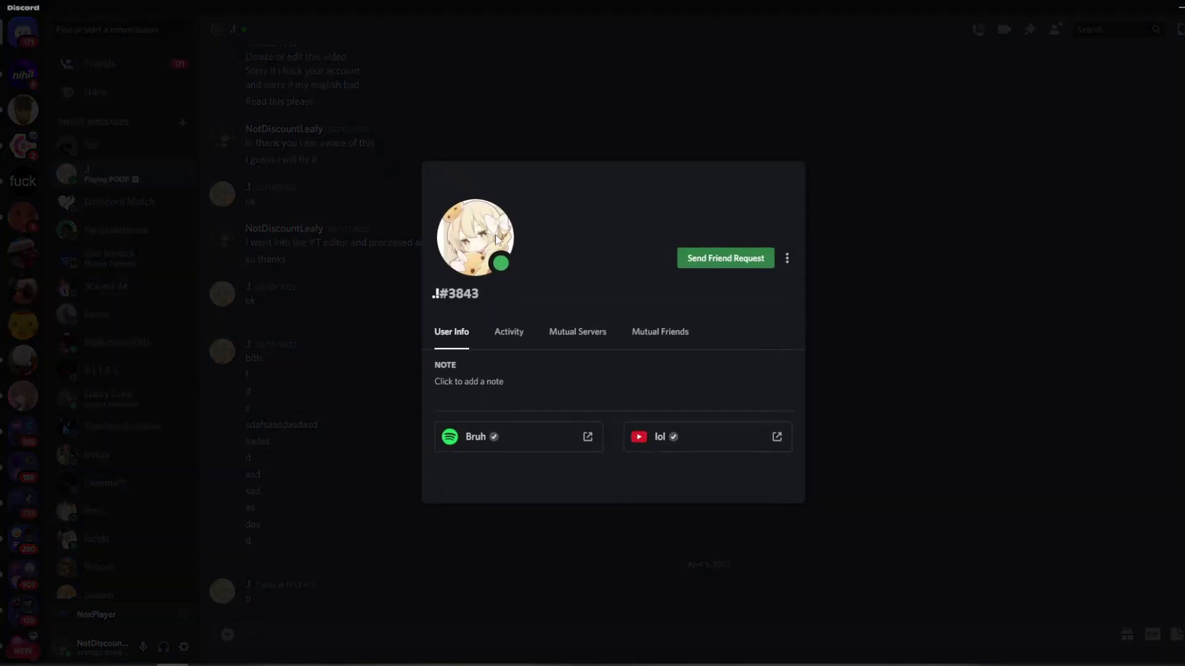
{"action": "left_click", "coordinate": [509, 342]}
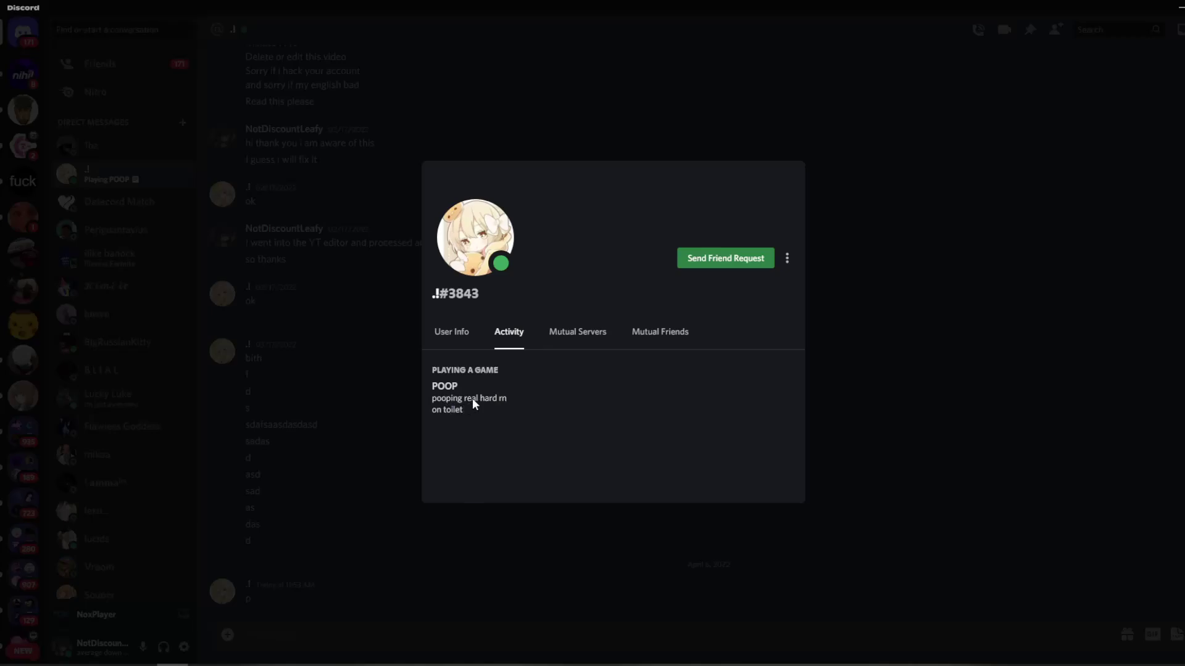
{"action": "left_click", "coordinate": [398, 384]}
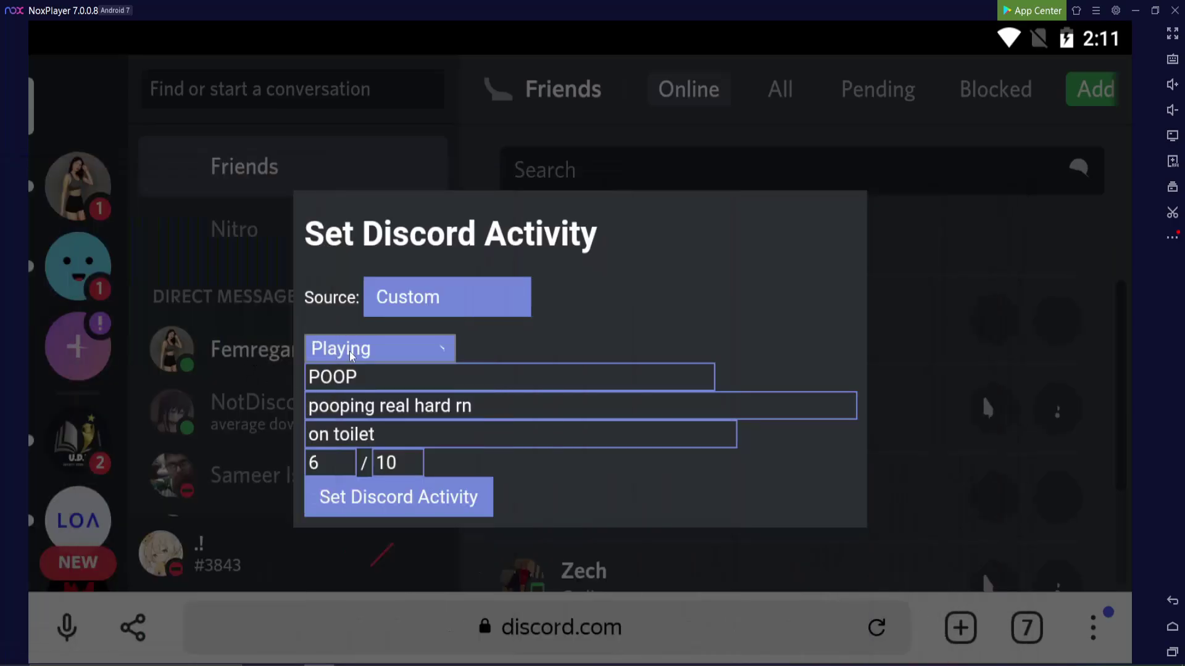
Change the activity type to Watching and rename it 'someone pooping'
{"action": "left_click", "coordinate": [350, 356]}
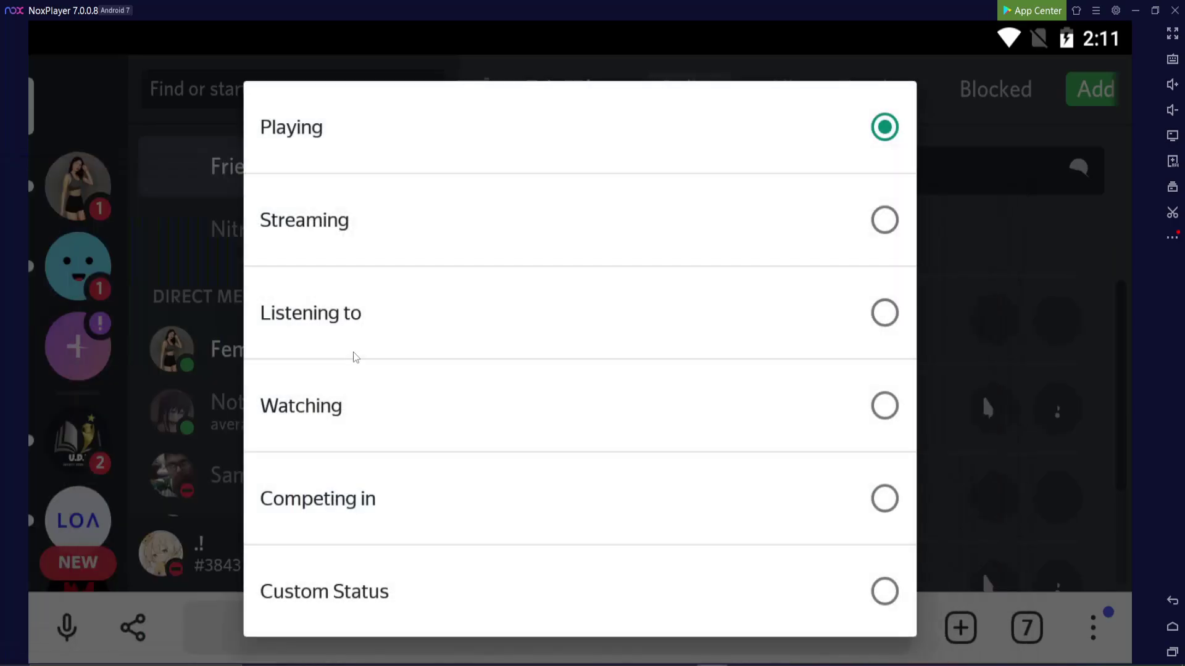
{"action": "left_click", "coordinate": [353, 418]}
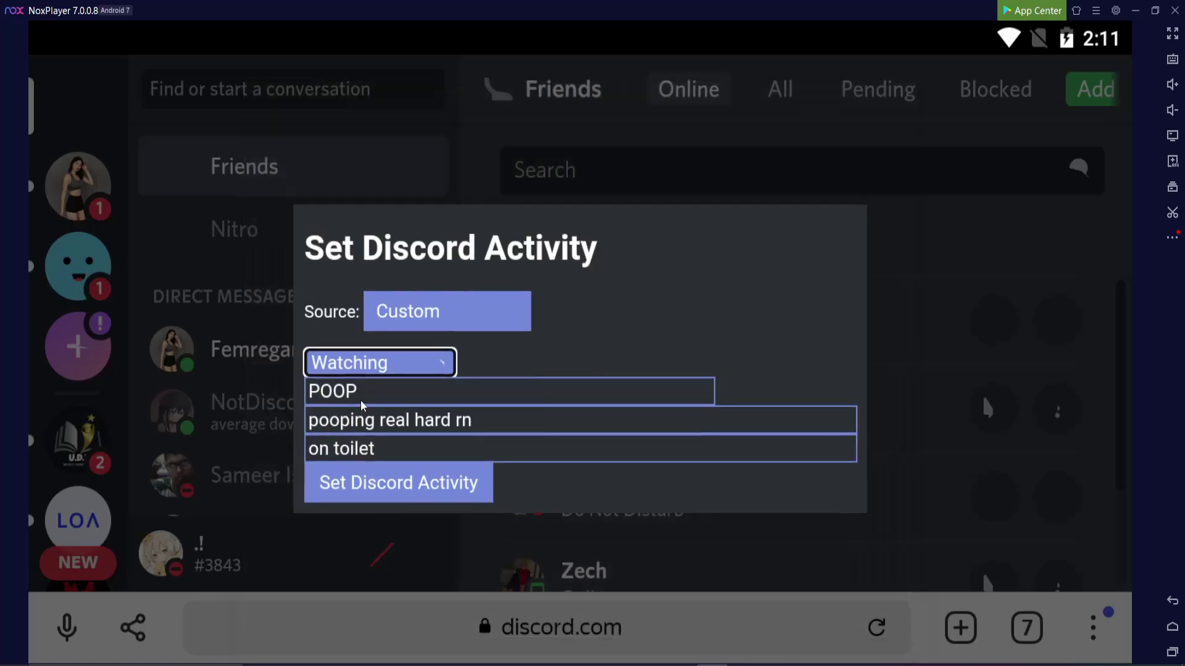
{"action": "left_click", "coordinate": [362, 402]}
{"action": "key", "text": "BackSpace"}
{"action": "key", "text": "BackSpace"}
{"action": "key", "text": "BackSpace"}
{"action": "key", "text": "BackSpace"}
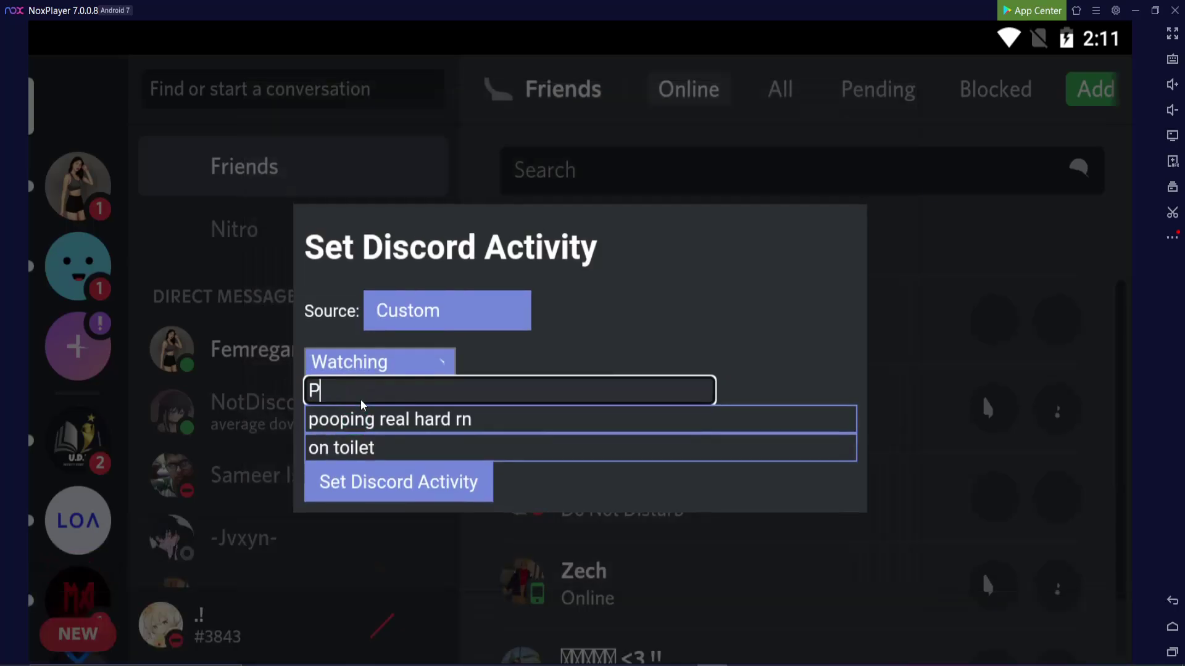
{"action": "type", "text": "some"}
{"action": "type", "text": "omne"}
{"action": "key", "text": "BackSpace"}
{"action": "key", "text": "BackSpace"}
{"action": "key", "text": "BackSpace"}
{"action": "type", "text": "ne "}
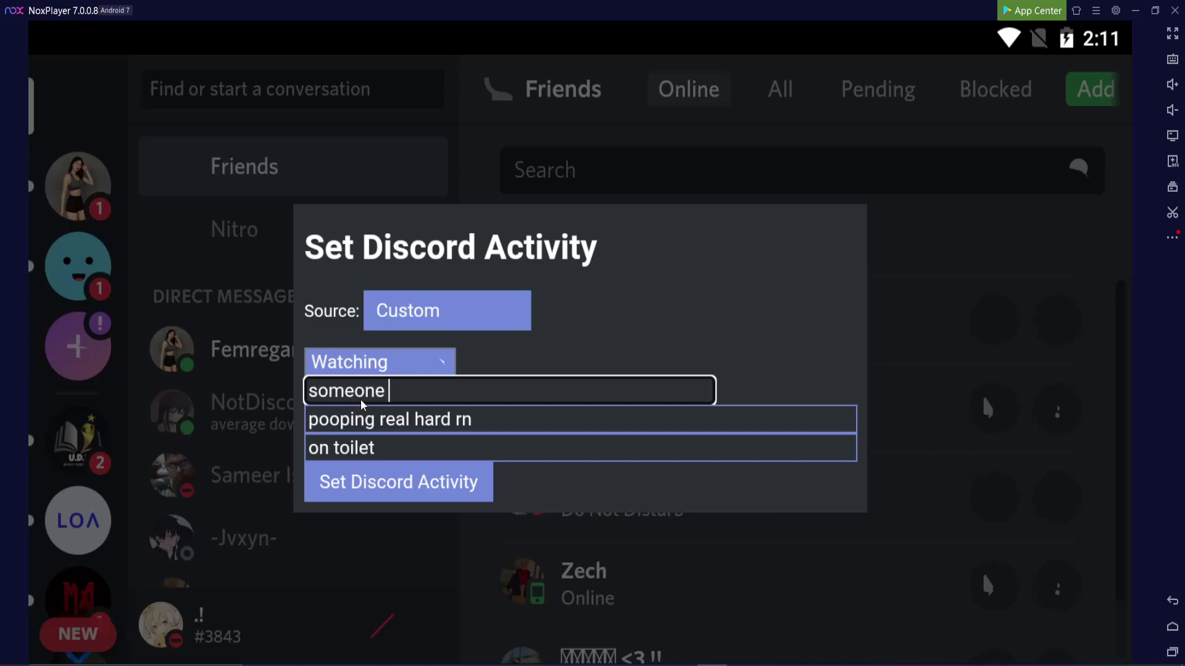
{"action": "type", "text": "pooping"}
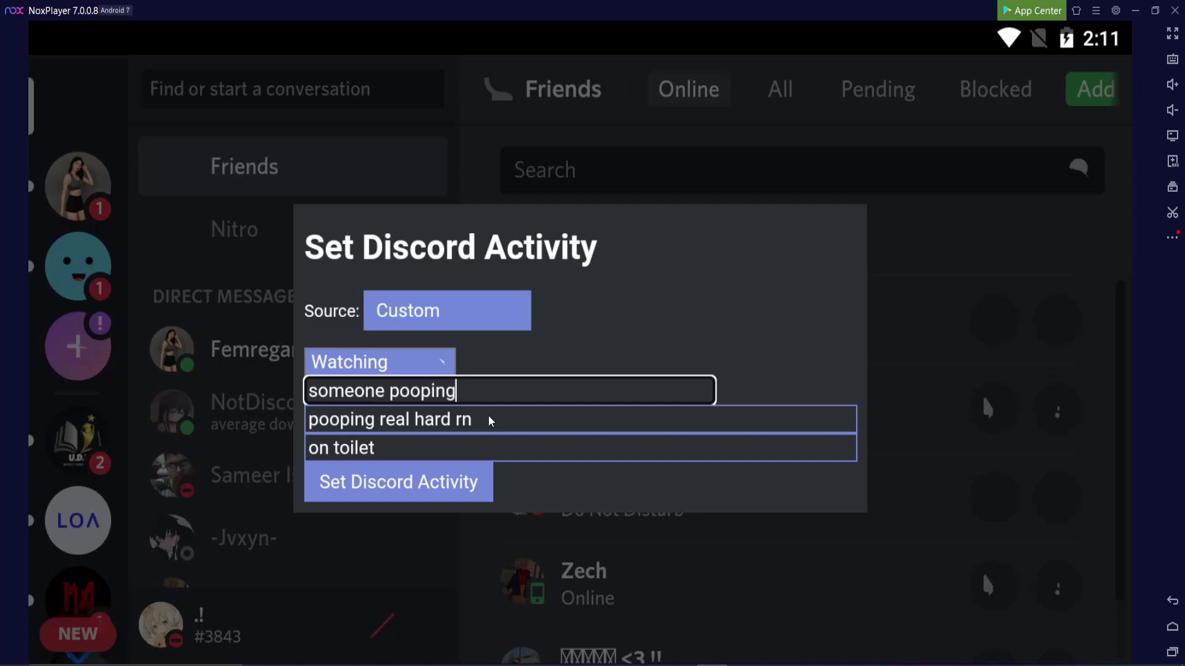
Set the details to 'real' and status to 'megaswag', then apply the activity
{"action": "left_click", "coordinate": [489, 421]}
{"action": "key", "text": "BackSpace"}
{"action": "key", "text": "BackSpace"}
{"action": "key", "text": "BackSpace"}
{"action": "key", "text": "BackSpace"}
{"action": "key", "text": "BackSpace"}
{"action": "key", "text": "BackSpace"}
{"action": "key", "text": "BackSpace"}
{"action": "key", "text": "BackSpace"}
{"action": "key", "text": "BackSpace"}
{"action": "key", "text": "BackSpace"}
{"action": "key", "text": "BackSpace"}
{"action": "key", "text": "BackSpace"}
{"action": "key", "text": "BackSpace"}
{"action": "key", "text": "BackSpace"}
{"action": "key", "text": "BackSpace"}
{"action": "key", "text": "BackSpace"}
{"action": "key", "text": "BackSpace"}
{"action": "key", "text": "BackSpace"}
{"action": "key", "text": "BackSpace"}
{"action": "key", "text": "BackSpace"}
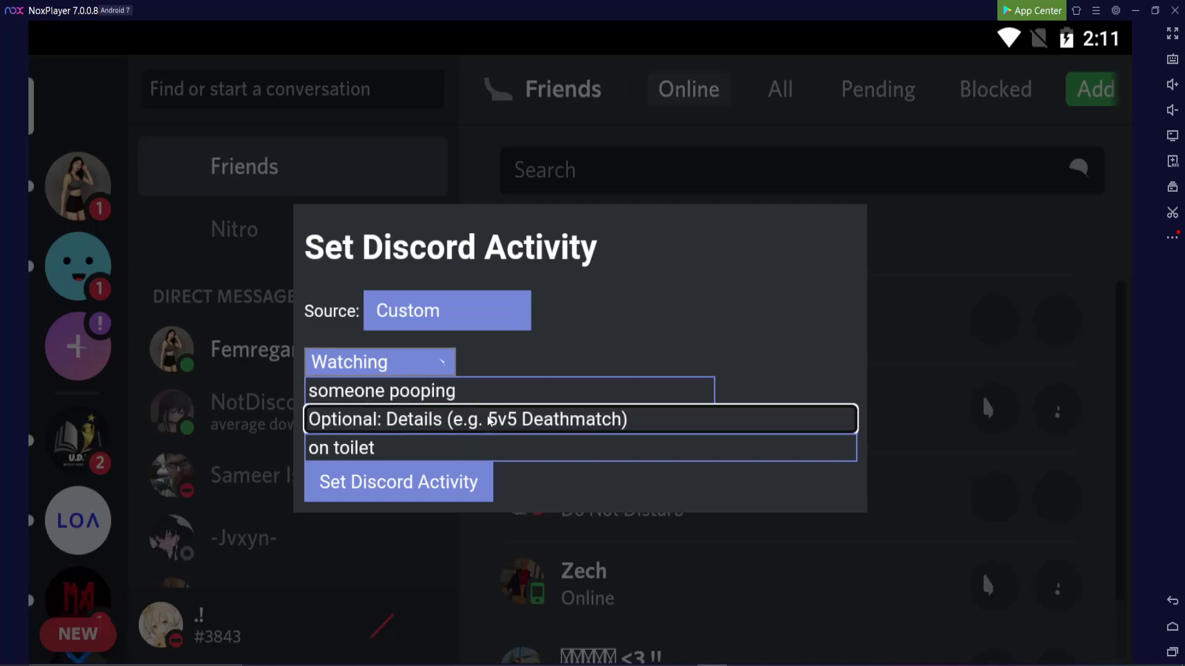
{"action": "type", "text": "real"}
{"action": "left_click", "coordinate": [400, 444]}
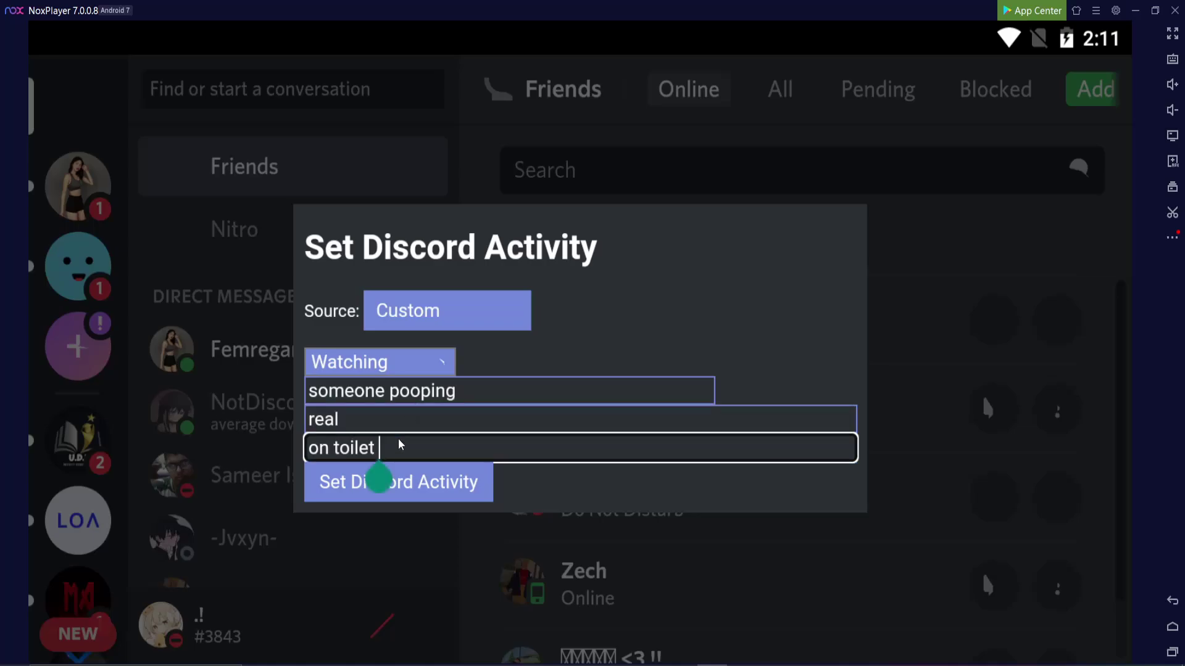
{"action": "key", "text": "BackSpace"}
{"action": "key", "text": "BackSpace"}
{"action": "key", "text": "BackSpace"}
{"action": "key", "text": "BackSpace"}
{"action": "key", "text": "BackSpace"}
{"action": "key", "text": "BackSpace"}
{"action": "key", "text": "BackSpace"}
{"action": "key", "text": "BackSpace"}
{"action": "key", "text": "BackSpace"}
{"action": "key", "text": "BackSpace"}
{"action": "type", "text": "mega"}
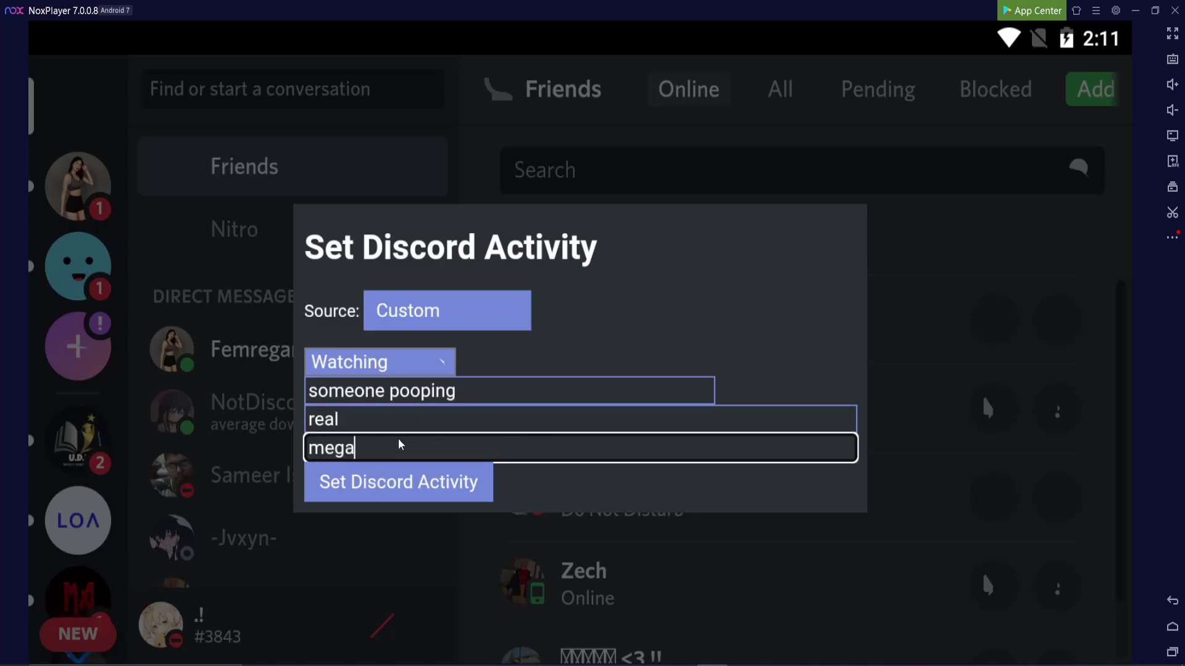
{"action": "type", "text": "swag"}
{"action": "left_click", "coordinate": [393, 477]}
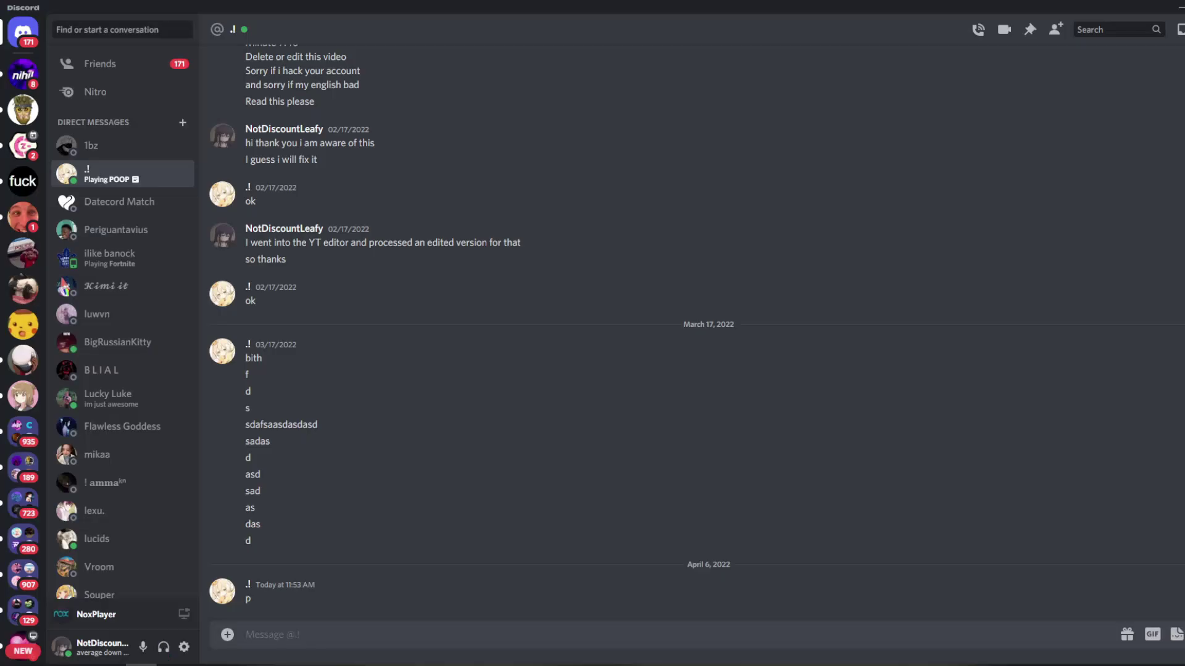
Open your Discord profile card's Activity tab to see Watching 'someone pooping'
{"action": "left_click", "coordinate": [229, 30]}
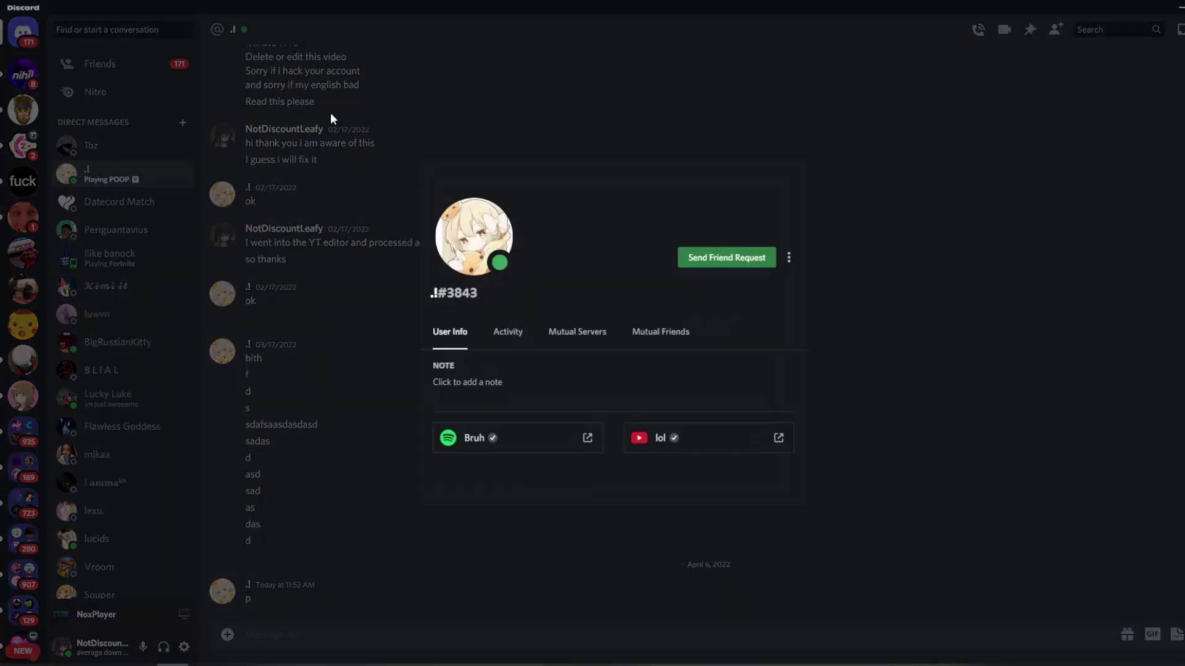
{"action": "left_click", "coordinate": [508, 332]}
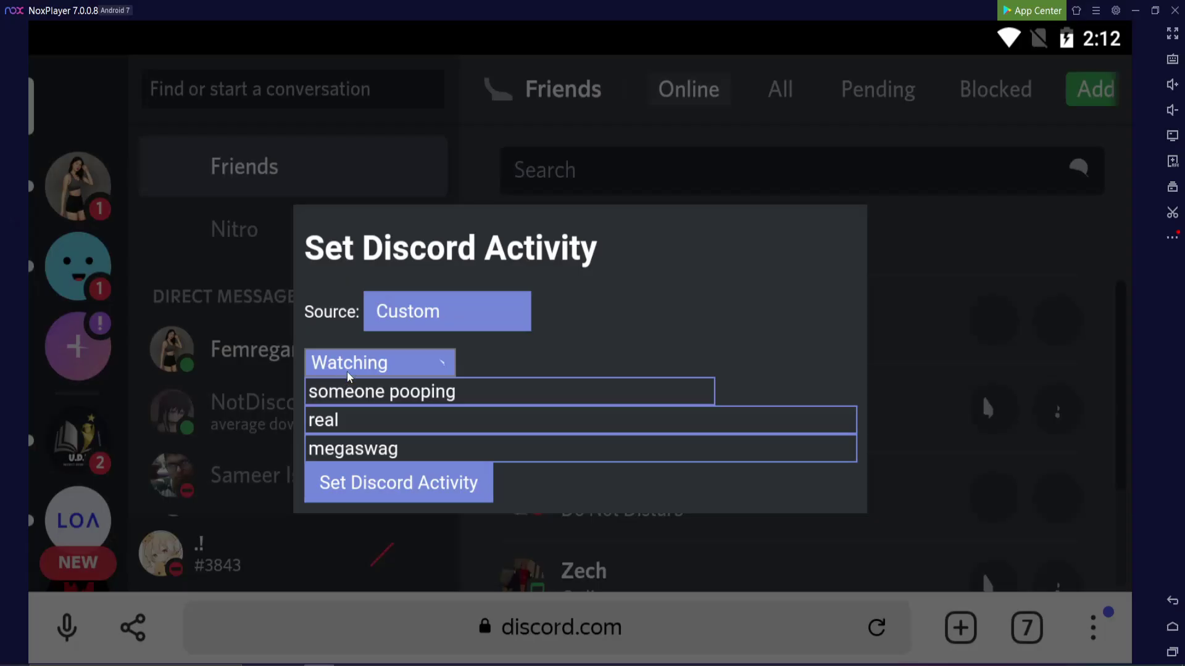
Switch the activity type to Custom Status and apply the 'megaswag' status
{"action": "left_click", "coordinate": [349, 370]}
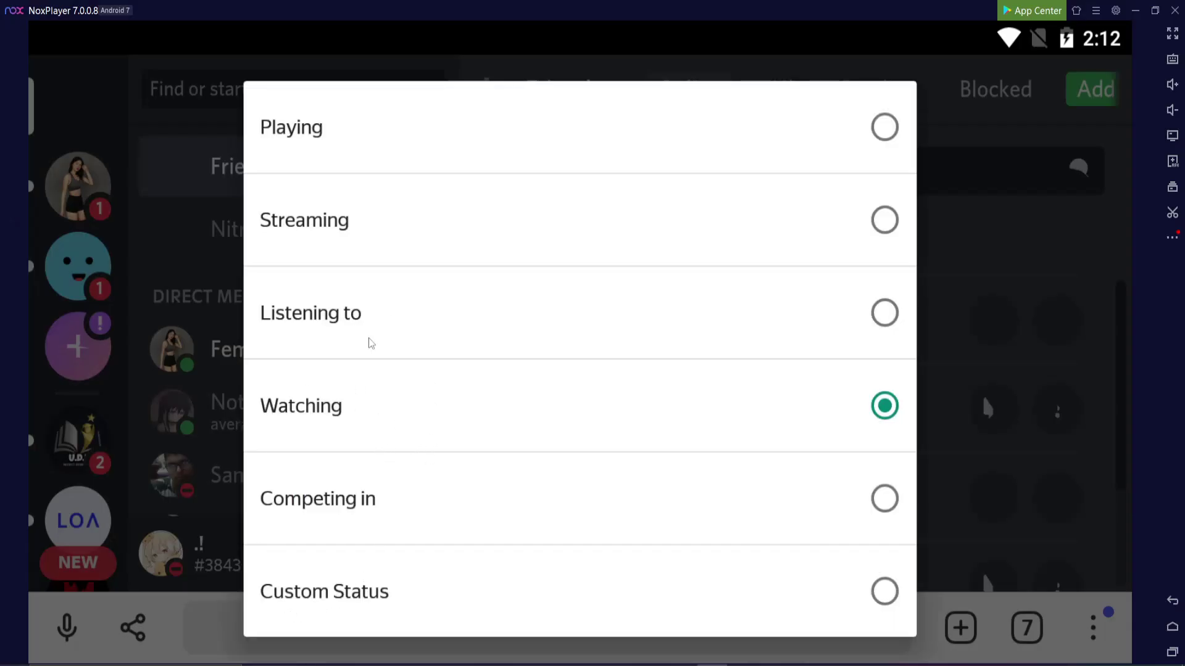
{"action": "left_click", "coordinate": [392, 593]}
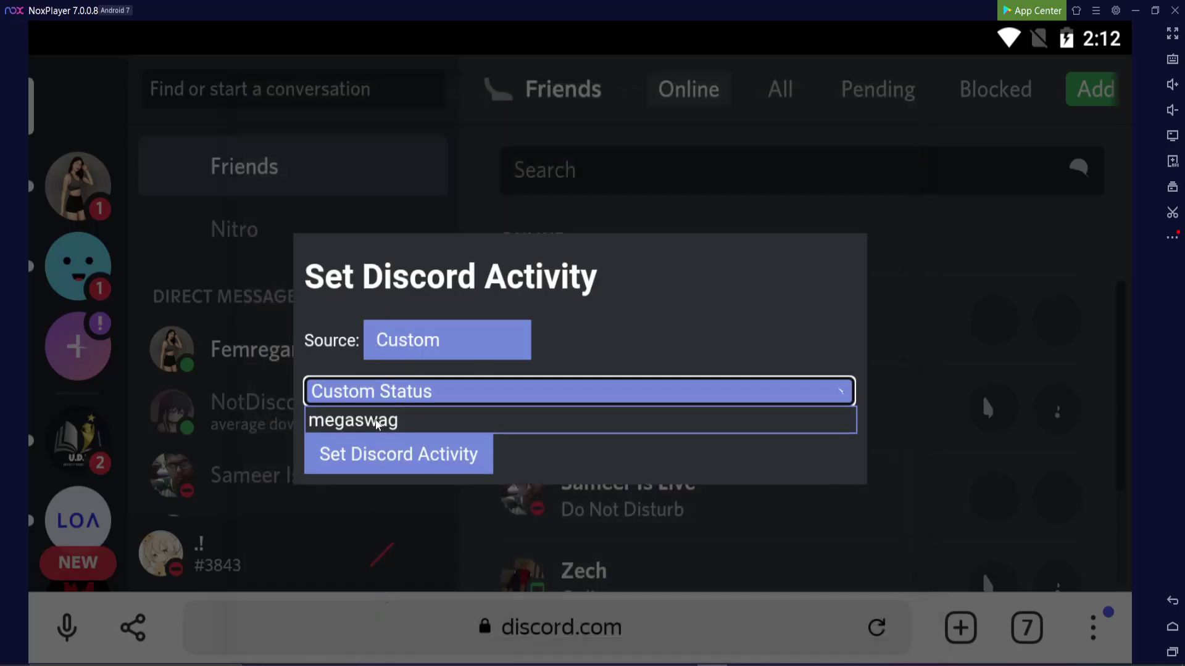
{"action": "left_click", "coordinate": [401, 462]}
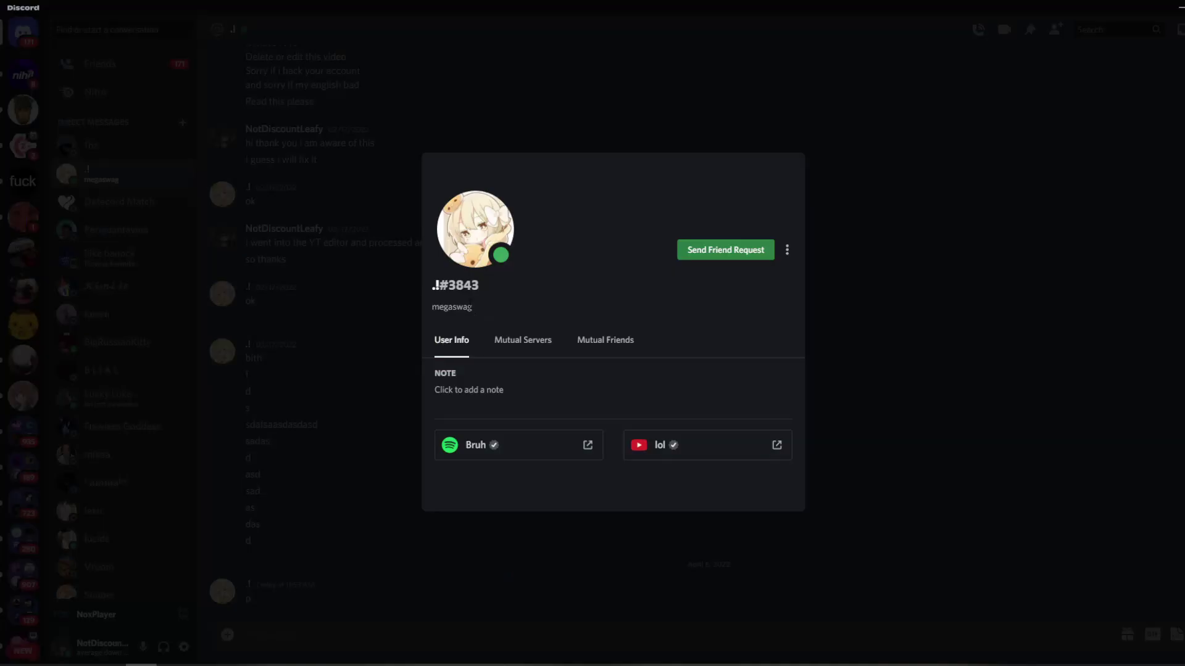
Review the profile popup's Mutual Servers and User Info tabs to confirm the 'megaswag' status
{"action": "left_click", "coordinate": [510, 351]}
{"action": "left_click", "coordinate": [451, 341]}
{"action": "left_click", "coordinate": [515, 350]}
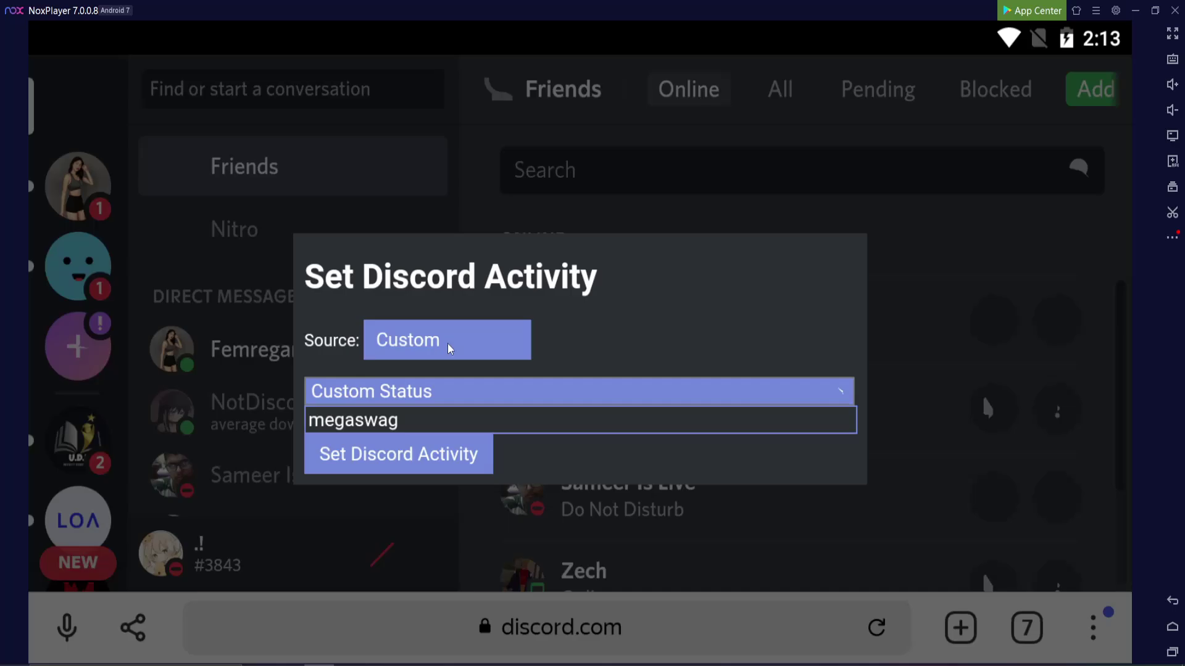
Change the activity type to Listening to and apply it with Set Discord Activity
{"action": "left_click", "coordinate": [444, 353]}
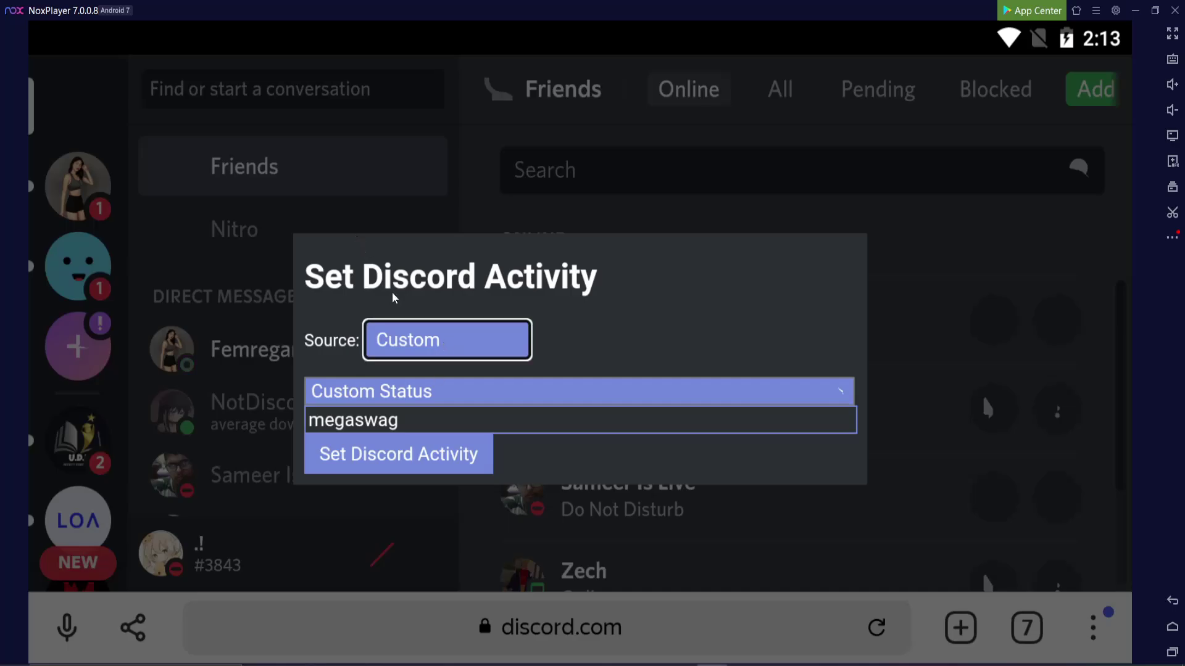
{"action": "left_click", "coordinate": [405, 418]}
{"action": "left_click", "coordinate": [413, 401]}
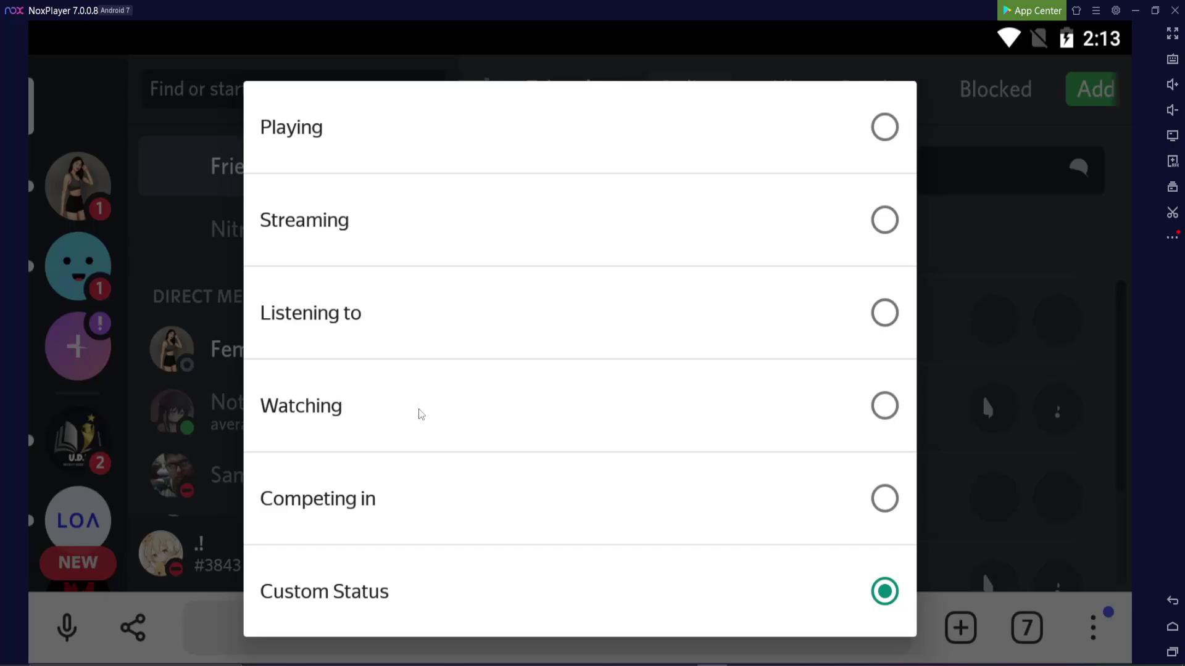
{"action": "left_click", "coordinate": [373, 316]}
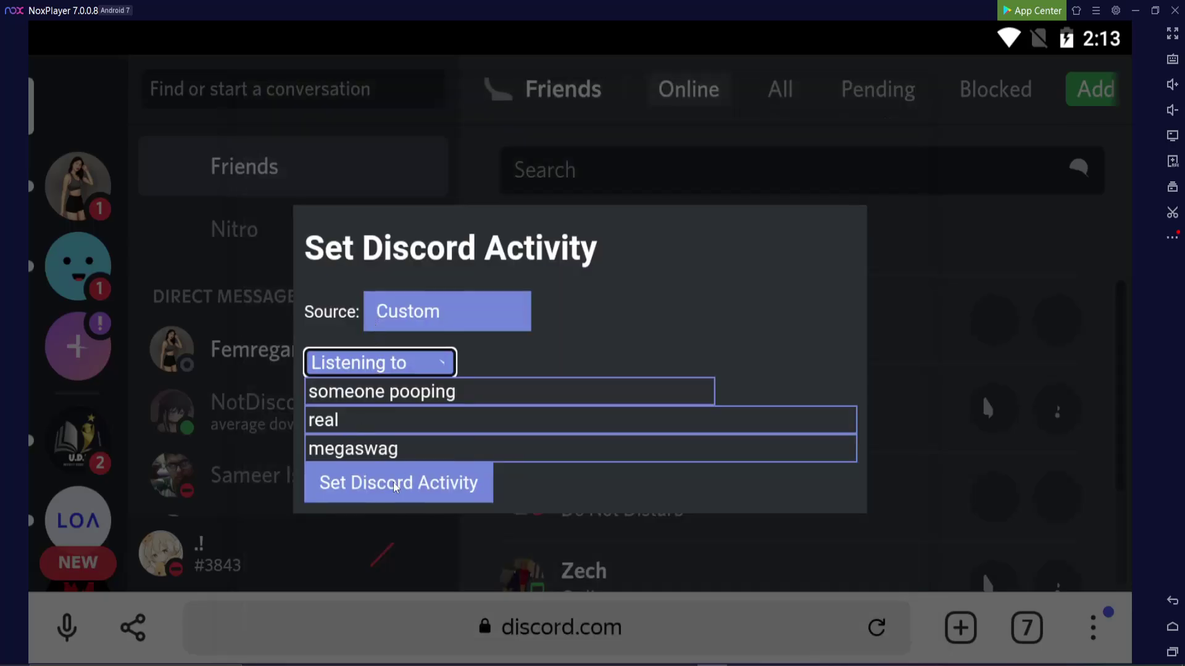
{"action": "left_click", "coordinate": [395, 484]}
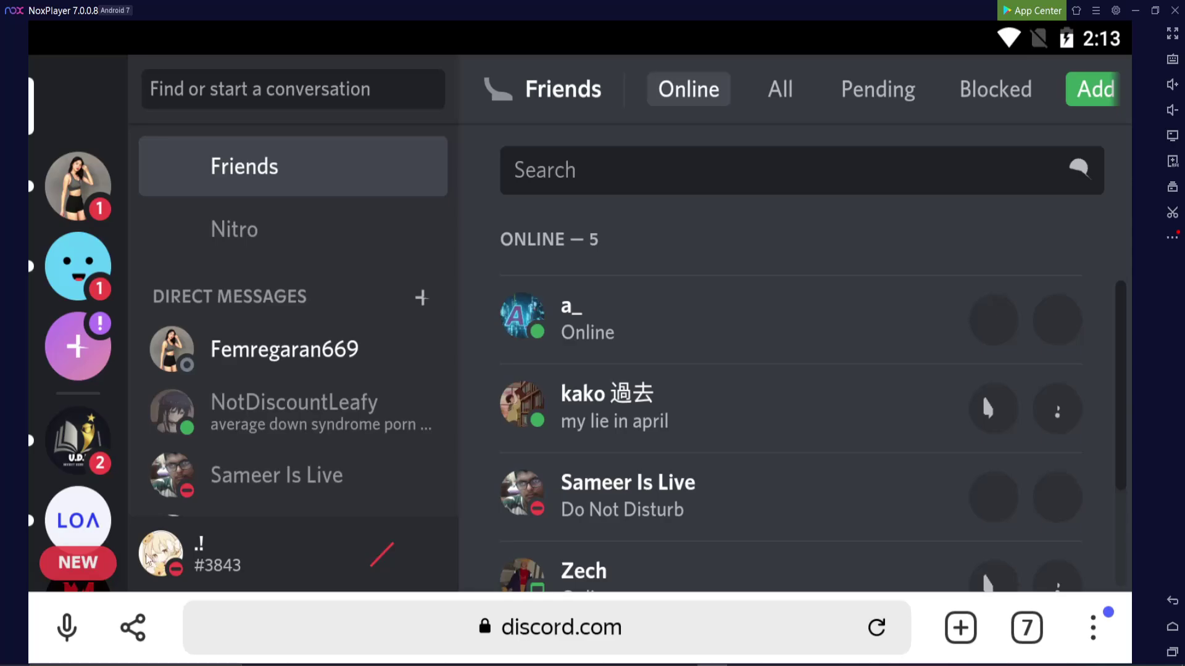
Log out of the Discord account from User Settings and confirm the logout
{"action": "left_click", "coordinate": [409, 558]}
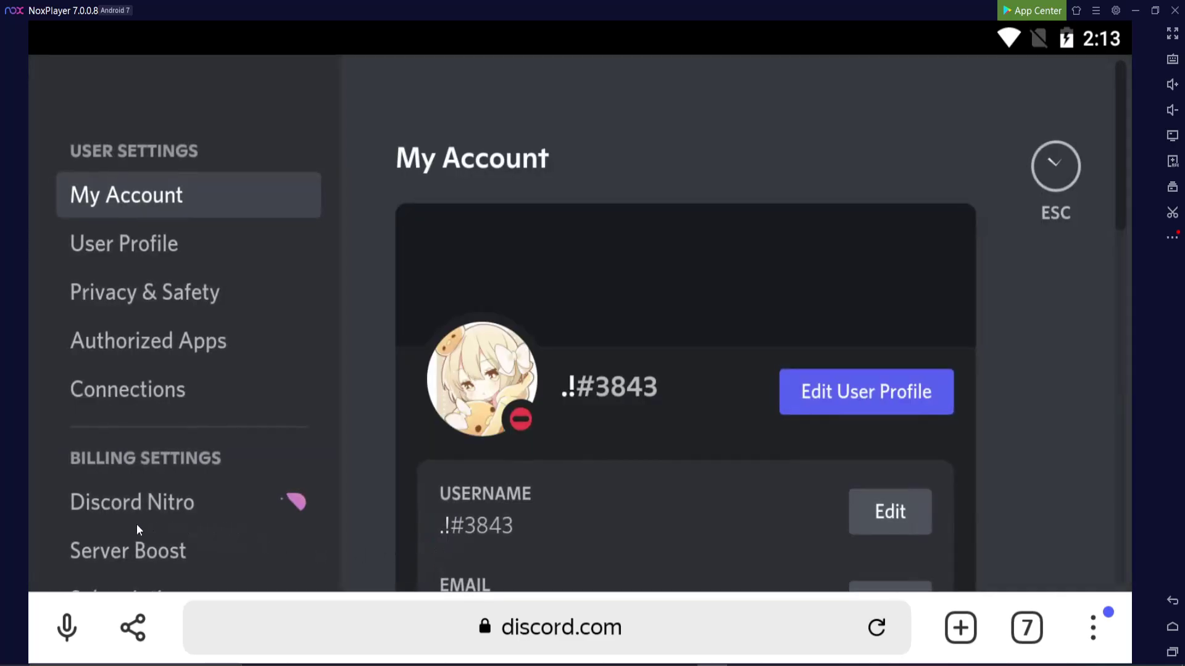
{"action": "scroll", "coordinate": [136, 523], "scroll_direction": "down", "scroll_amount": 15}
{"action": "left_click", "coordinate": [147, 333]}
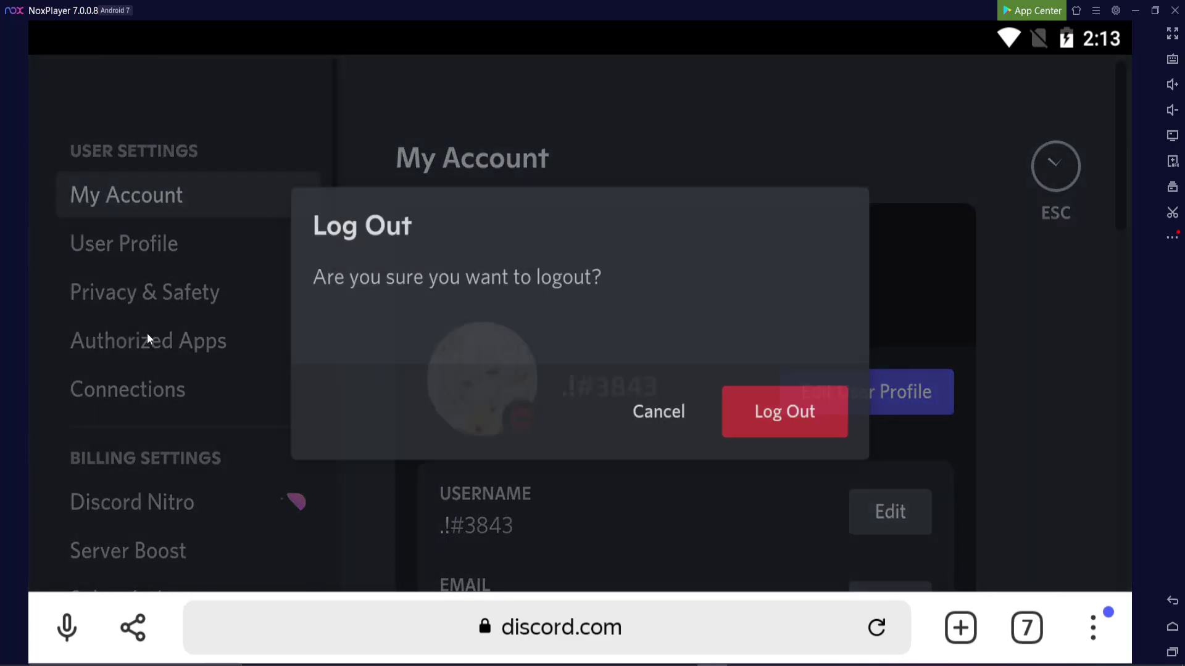
{"action": "left_click", "coordinate": [816, 420]}
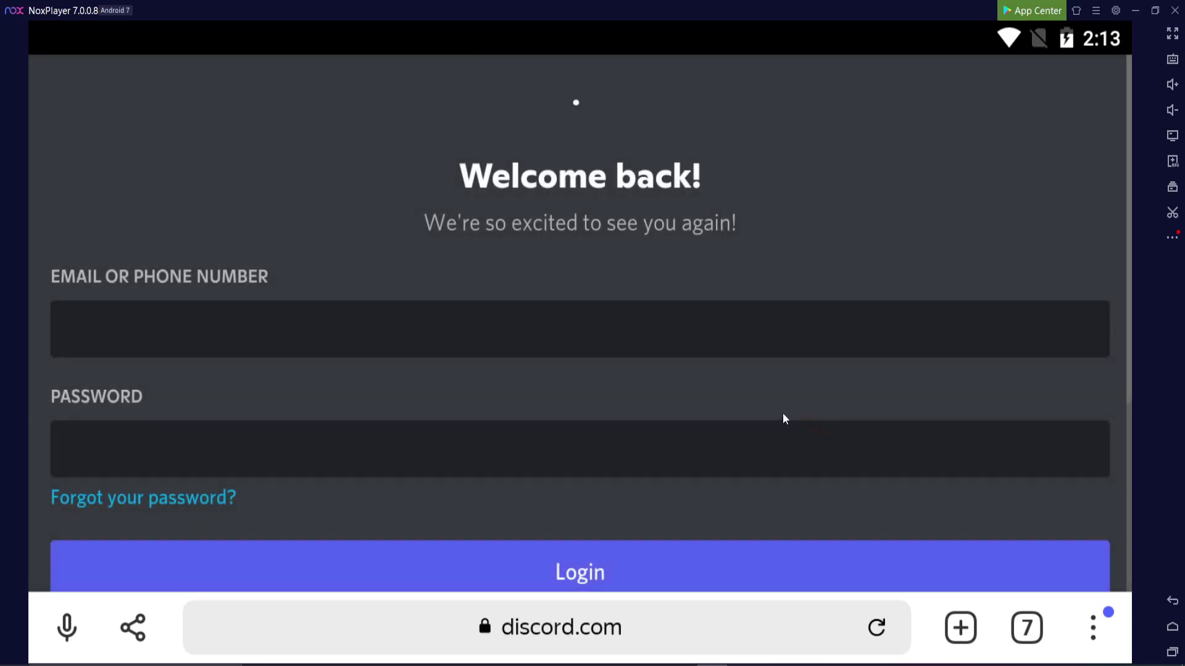
{"action": "scroll", "coordinate": [595, 187], "scroll_direction": "down", "scroll_amount": 2}
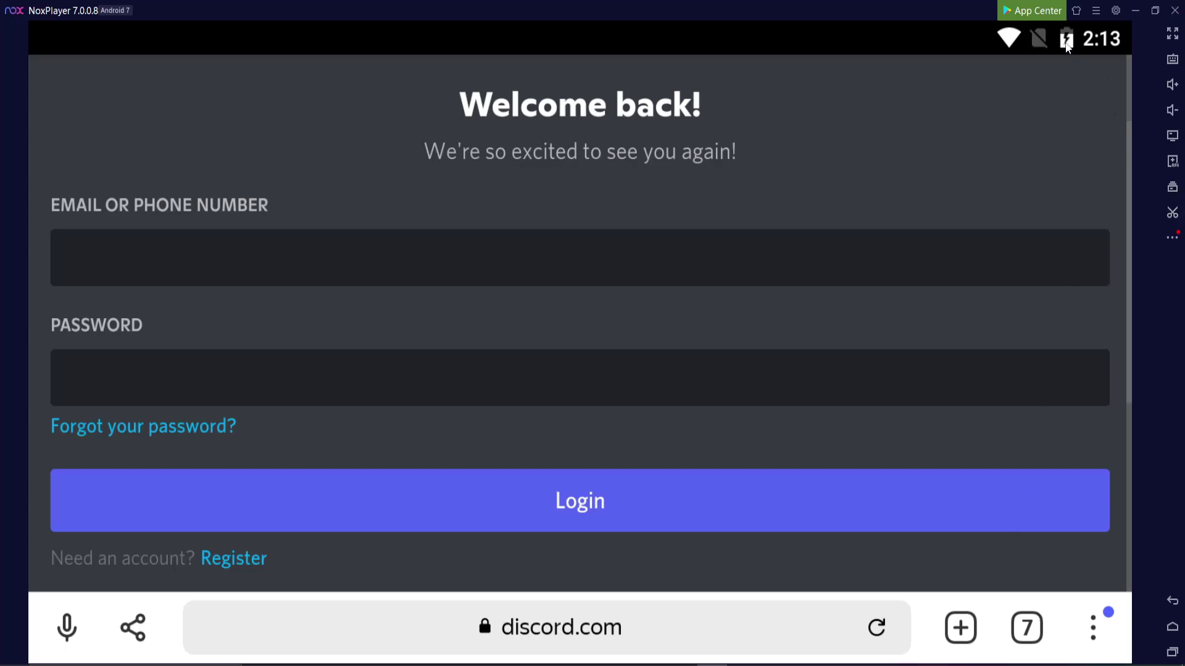
{"action": "mouse_move", "coordinate": [1066, 47]}
{"action": "left_mouse_down"}
{"action": "mouse_move", "coordinate": [1049, 232]}
{"action": "mouse_move", "coordinate": [1061, 56]}
{"action": "left_mouse_up"}
Swipe Yandex Browser away in Recents, then relaunch it from the home screen
{"action": "left_click", "coordinate": [1173, 628]}
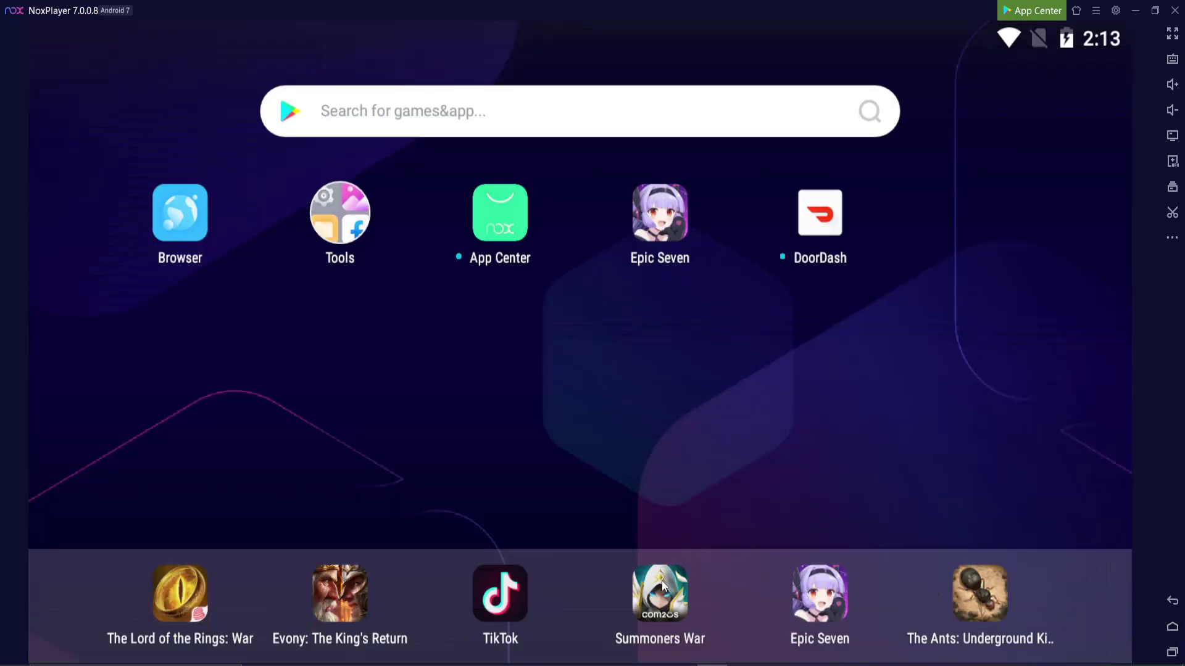
{"action": "left_click", "coordinate": [1174, 653]}
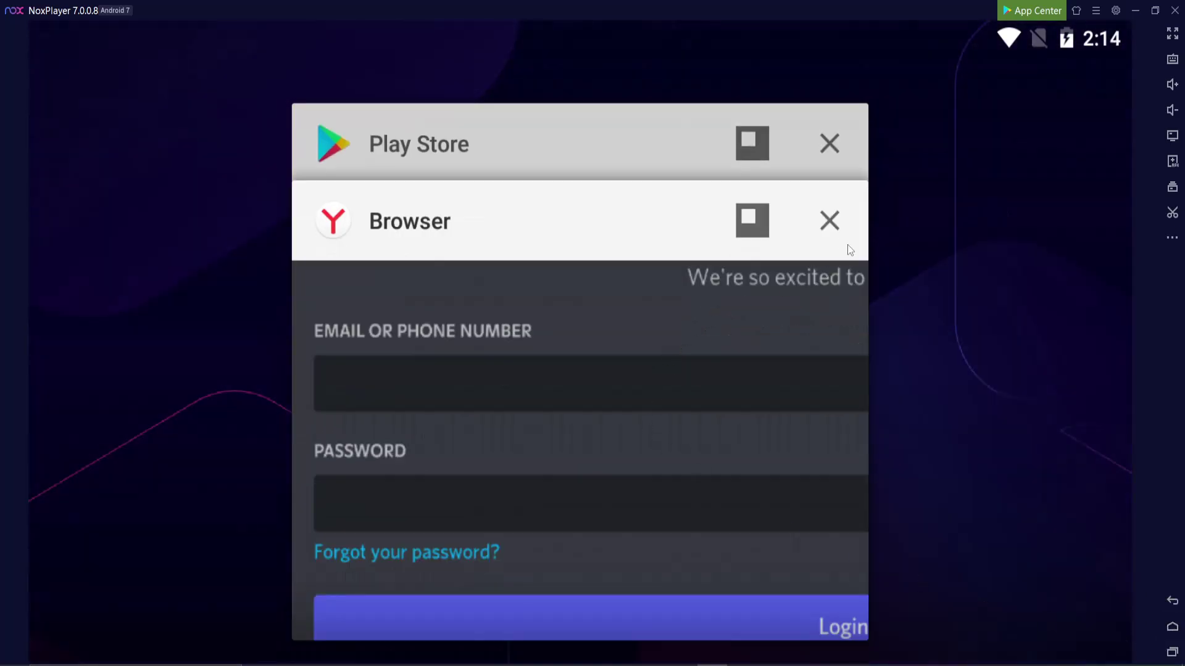
{"action": "left_click", "coordinate": [824, 223]}
{"action": "left_click", "coordinate": [161, 276]}
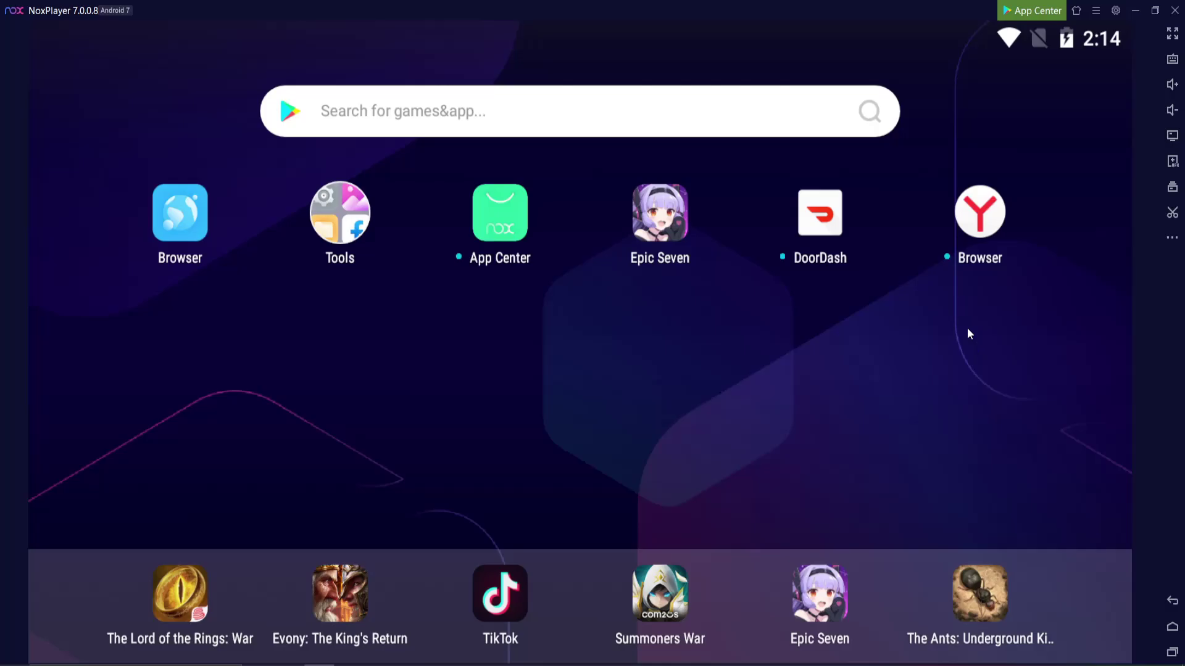
{"action": "left_click", "coordinate": [981, 211]}
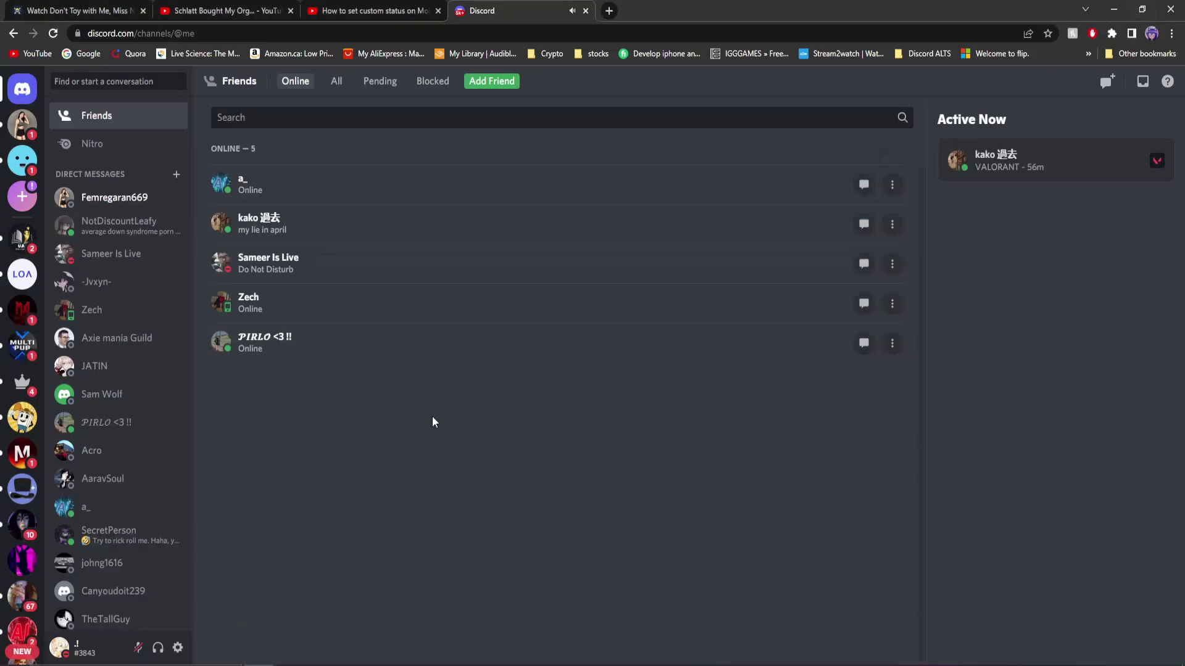
Open a friend's direct message, select some of its text, then return to Friends
{"action": "left_click", "coordinate": [90, 204]}
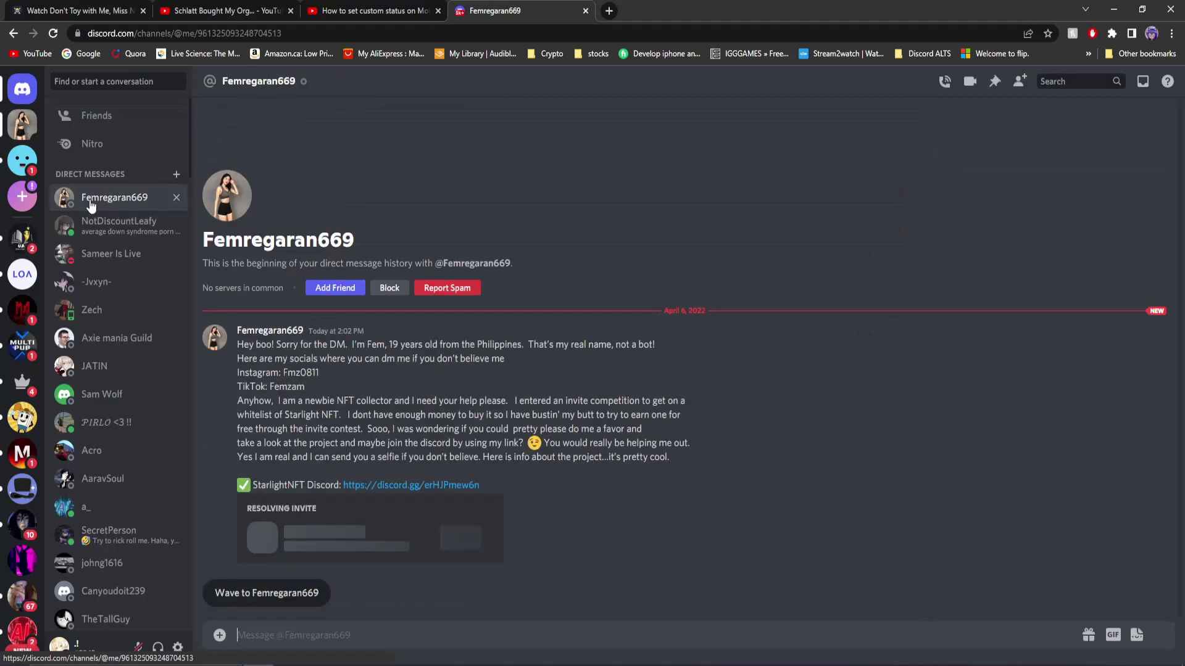
{"action": "left_click_drag", "start_coordinate": [238, 342], "coordinate": [491, 438]}
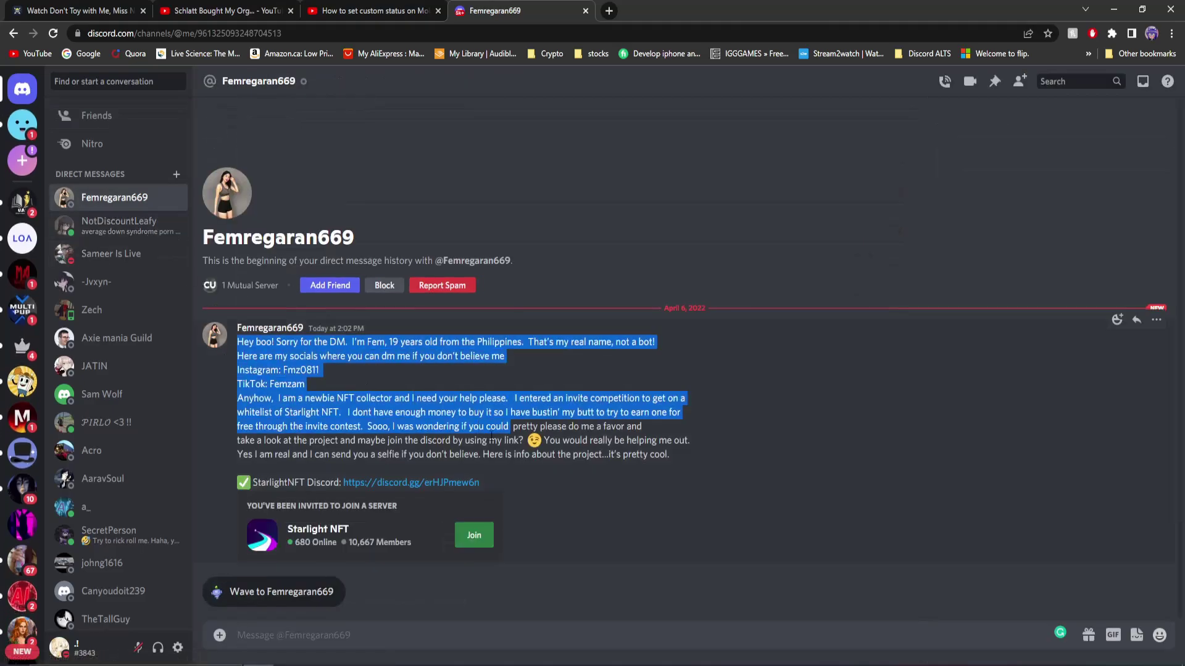
{"action": "key", "text": "alt+Left"}
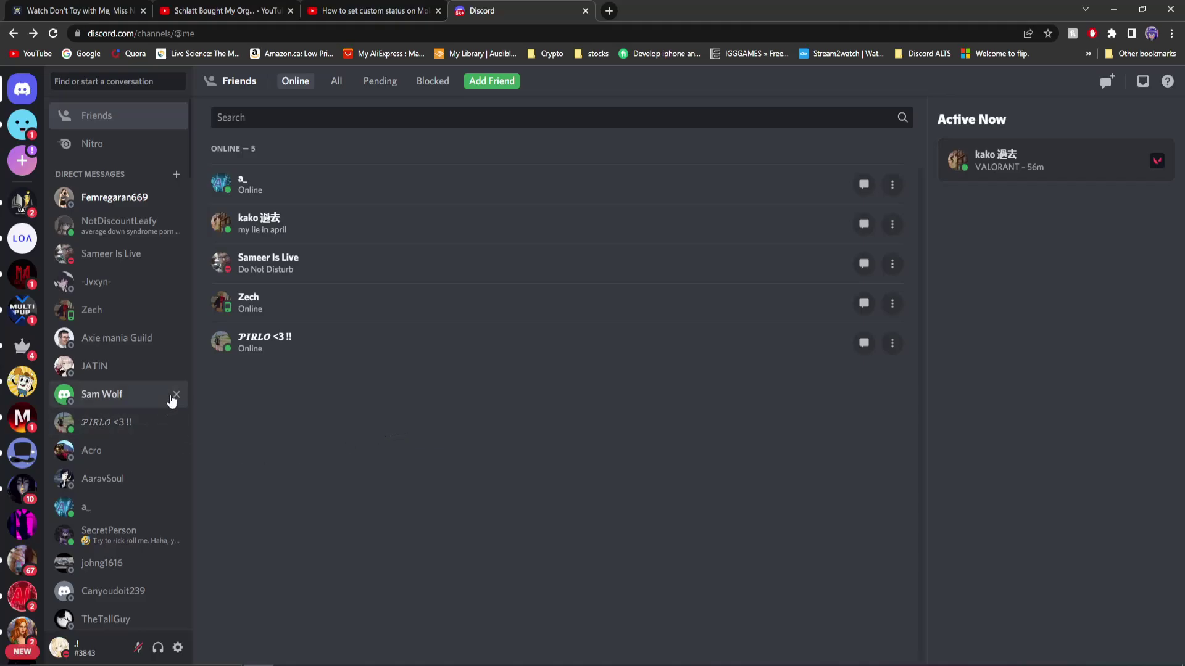